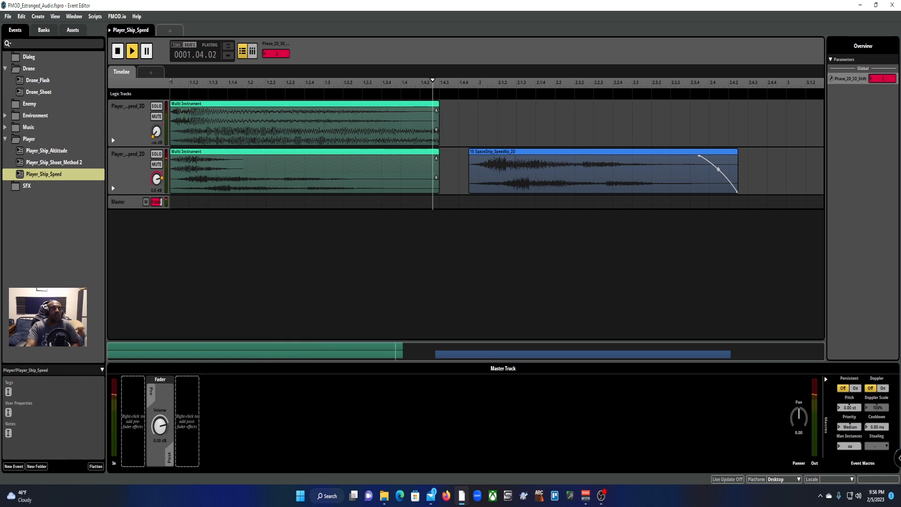
# - Set the Phase_2D_3D_Shift parameter to 3 and audition the Player_Ship_Speed event twice with its 3D multi instrument selected
pyautogui.moveTo(276, 53); pyautogui.dragTo(276, 48)
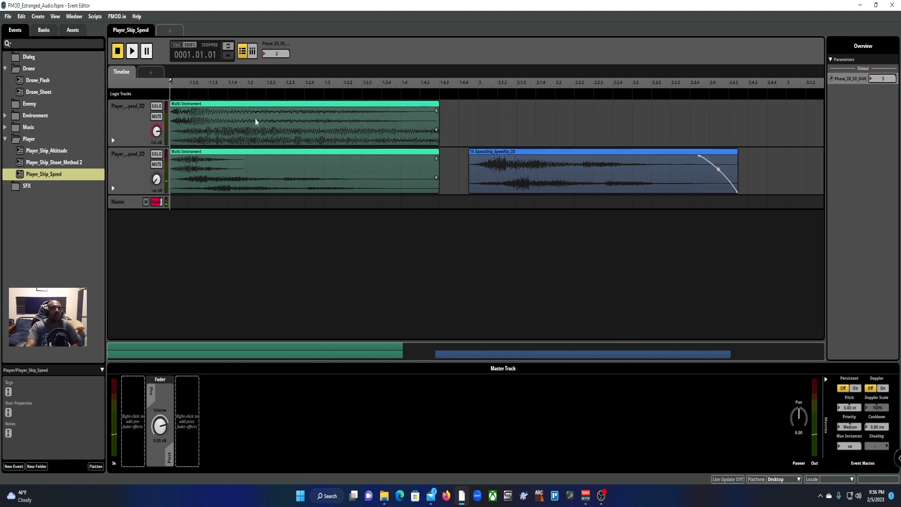
pyautogui.click(255, 125)
pyautogui.press('space')
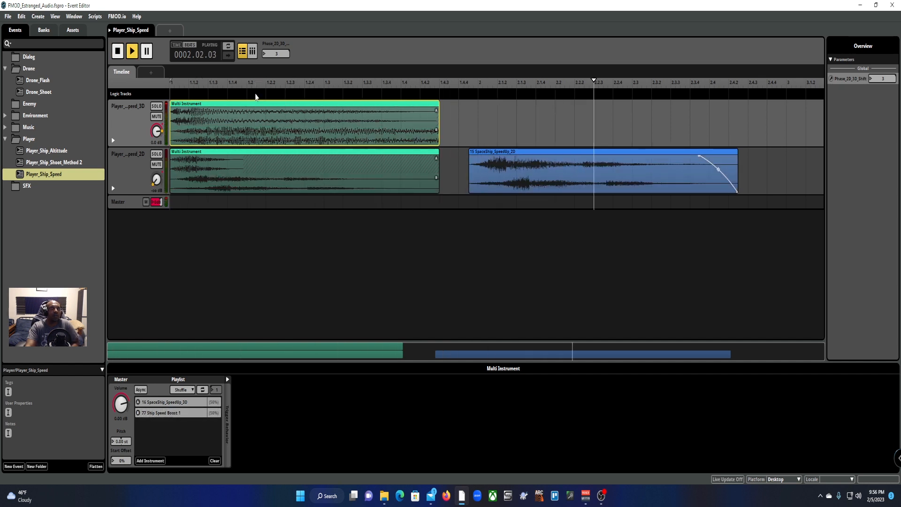
pyautogui.press('space')
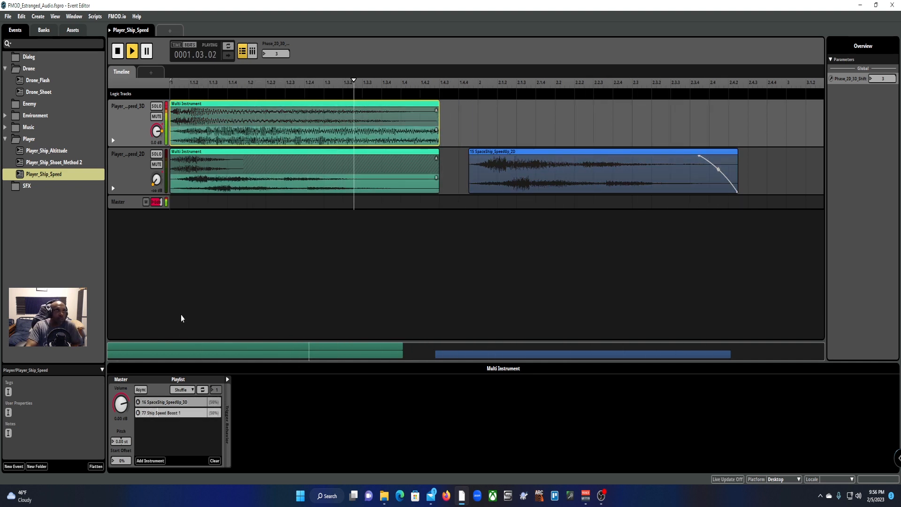
pyautogui.press('space')
# - Inspect each sound in the playlists of the 3D and 2D multi instruments of Player_Ship_Speed
pyautogui.click(172, 402)
pyautogui.click(172, 413)
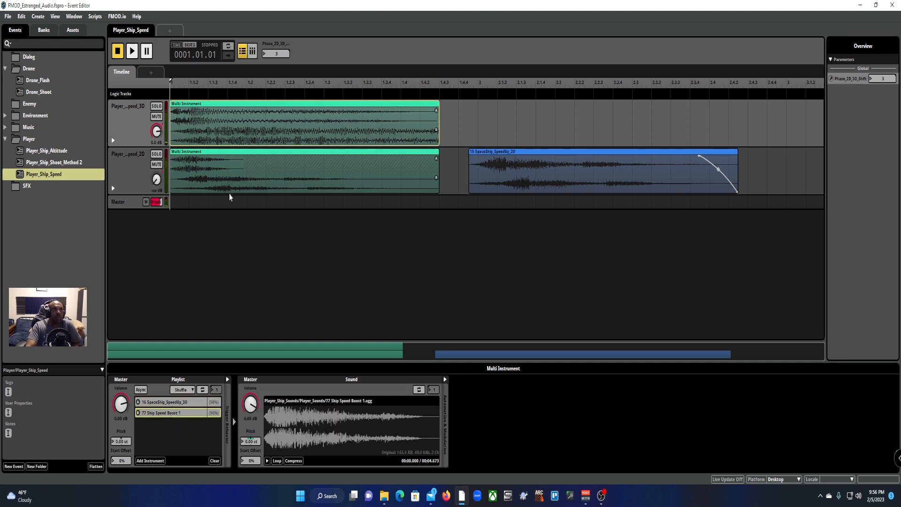
pyautogui.click(185, 403)
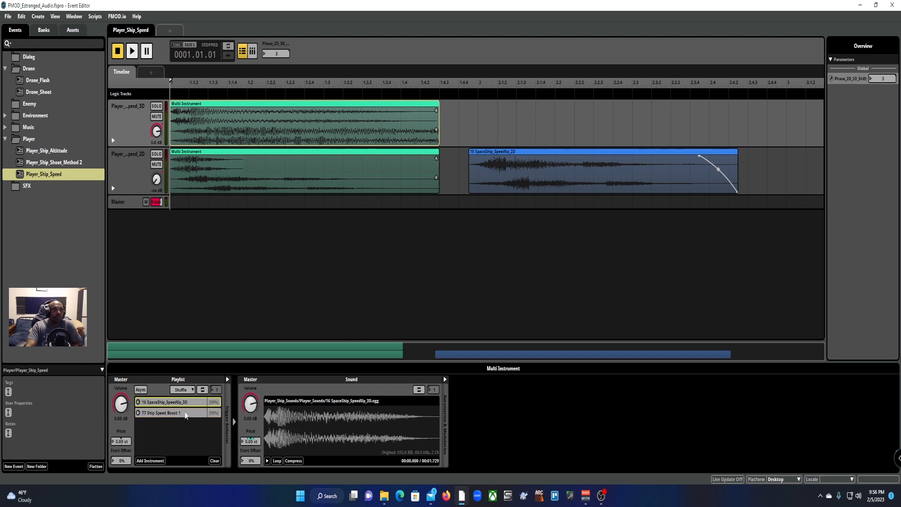
pyautogui.click(263, 183)
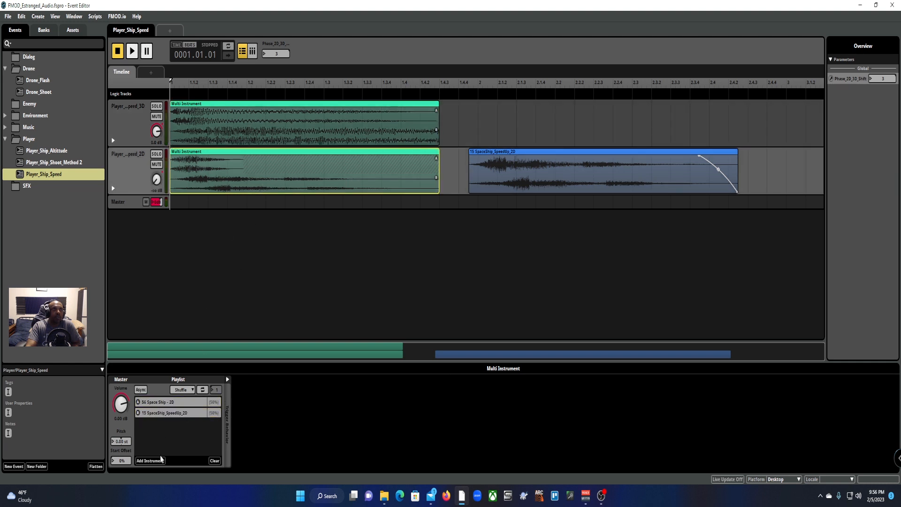
pyautogui.click(174, 402)
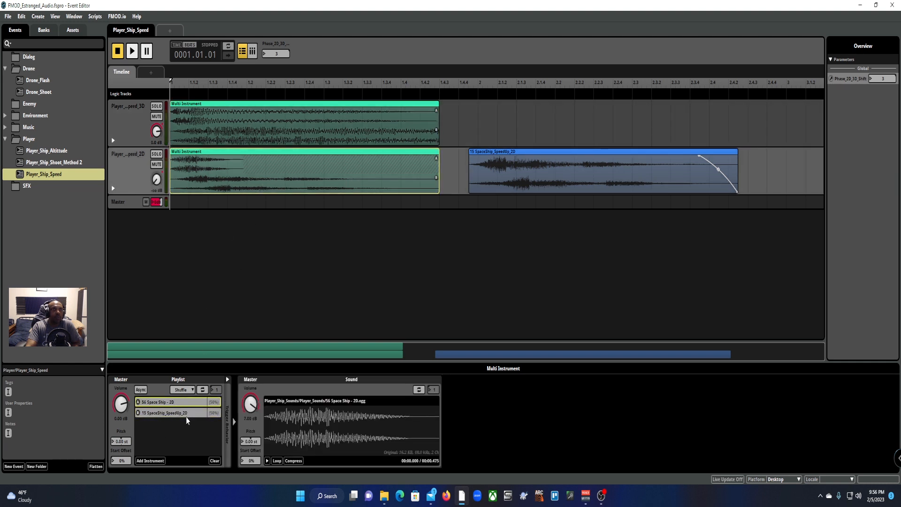
pyautogui.click(186, 414)
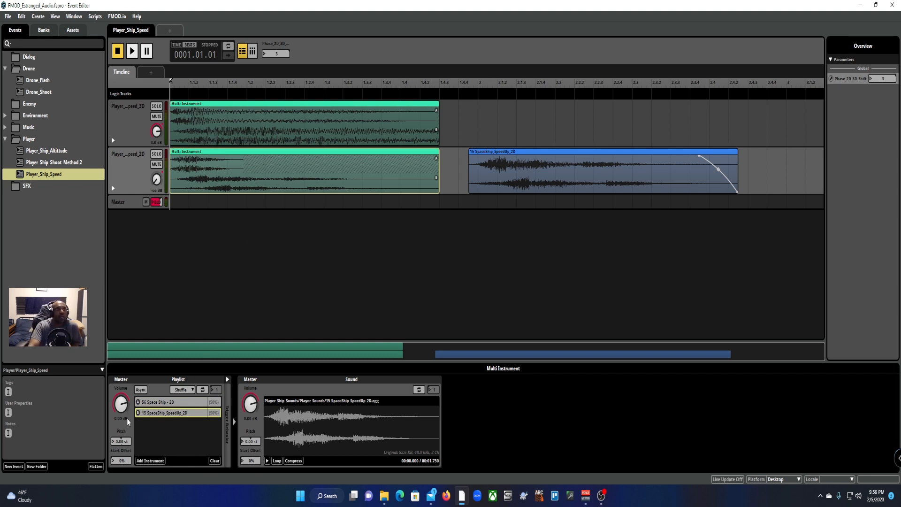
# - Try a Random modulation on the pitch of the 2D multi instrument in Player_Ship_Speed, and undo it
pyautogui.rightClick(123, 441)
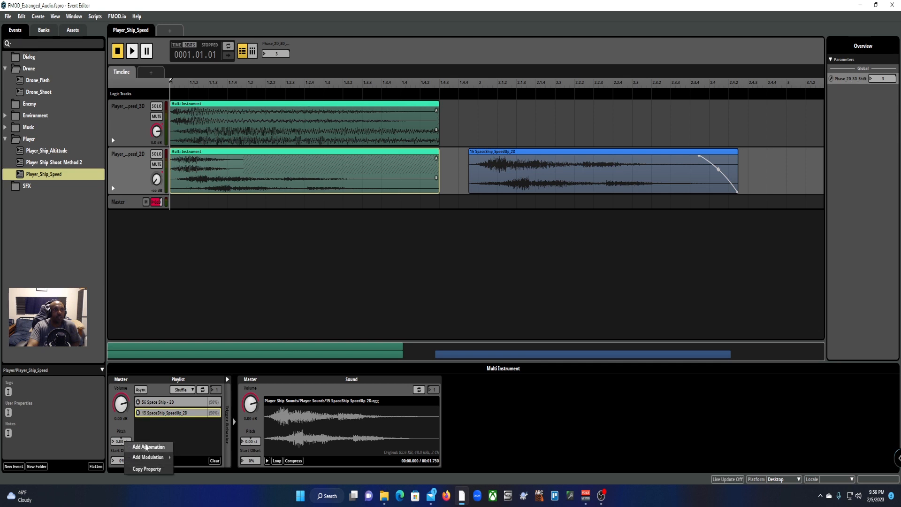
pyautogui.moveTo(159, 456)
pyautogui.click(187, 456)
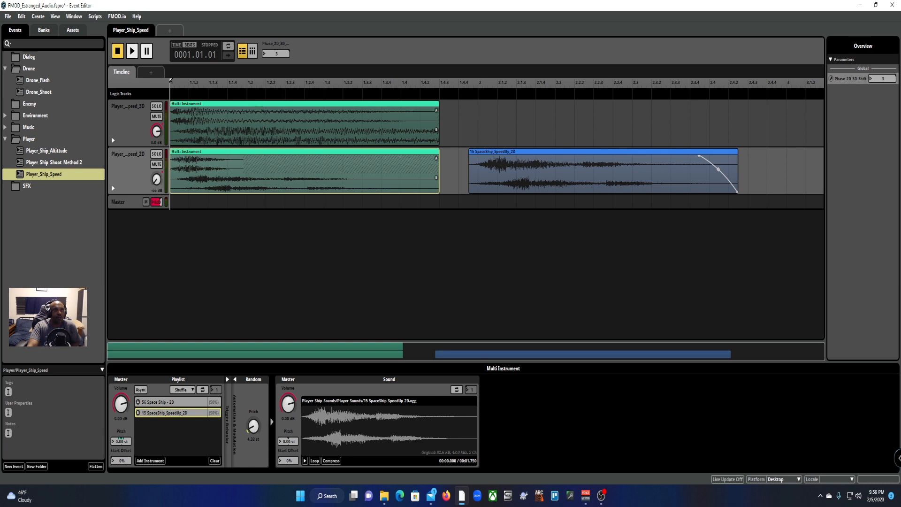
pyautogui.moveTo(253, 426); pyautogui.dragTo(251, 435)
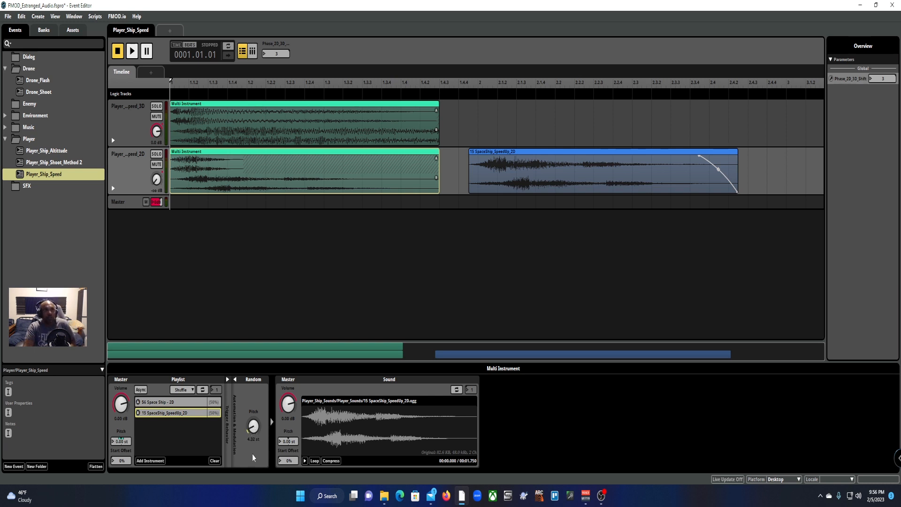
pyautogui.hotkey('ctrl', 'z')
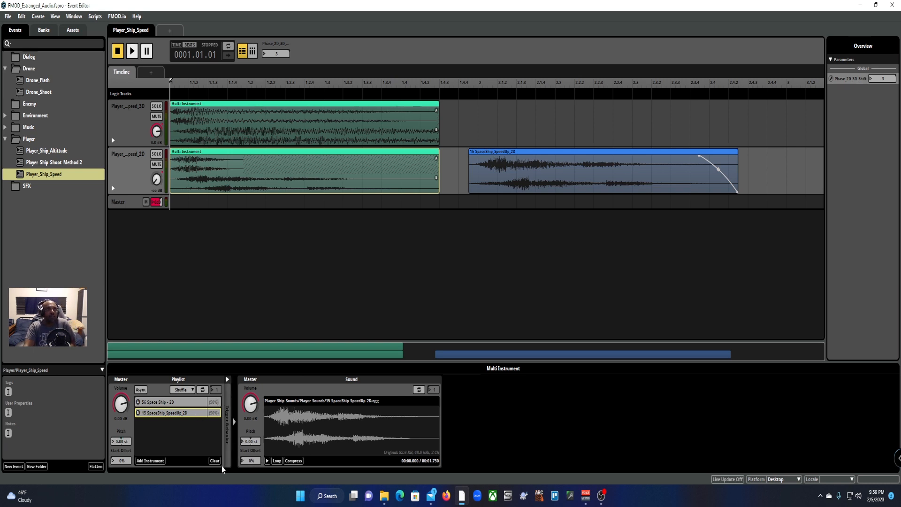
# - Audition the player ship altitude event while switching Phase_2D_3D_Shift to the 2D phase and back to 3
pyautogui.click(47, 151)
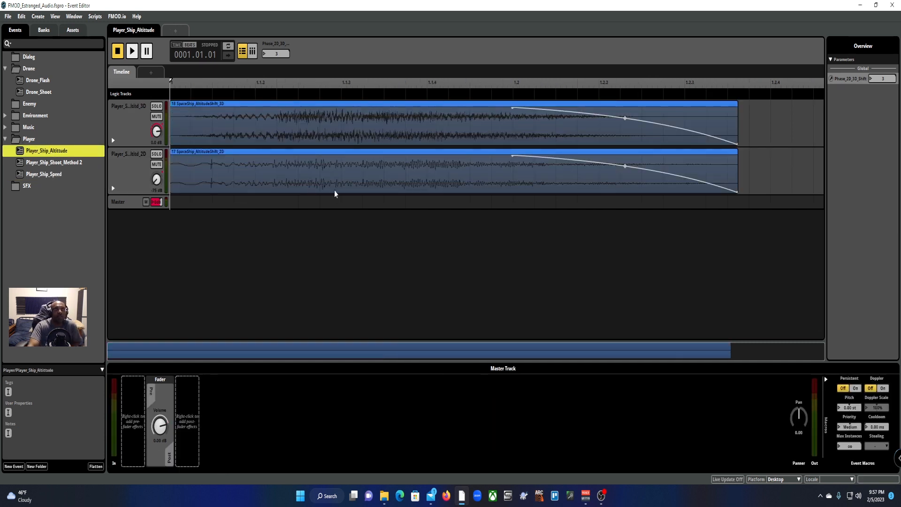
pyautogui.press('space')
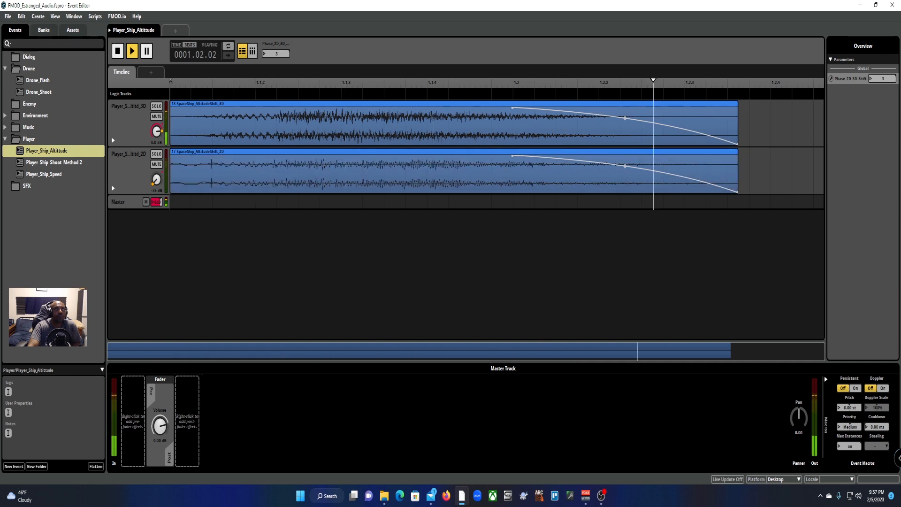
pyautogui.click(257, 117)
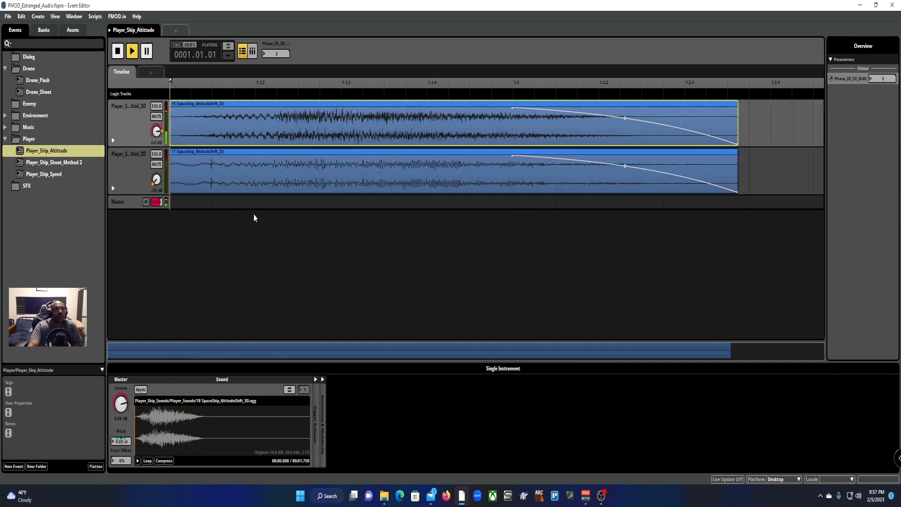
pyautogui.click(224, 181)
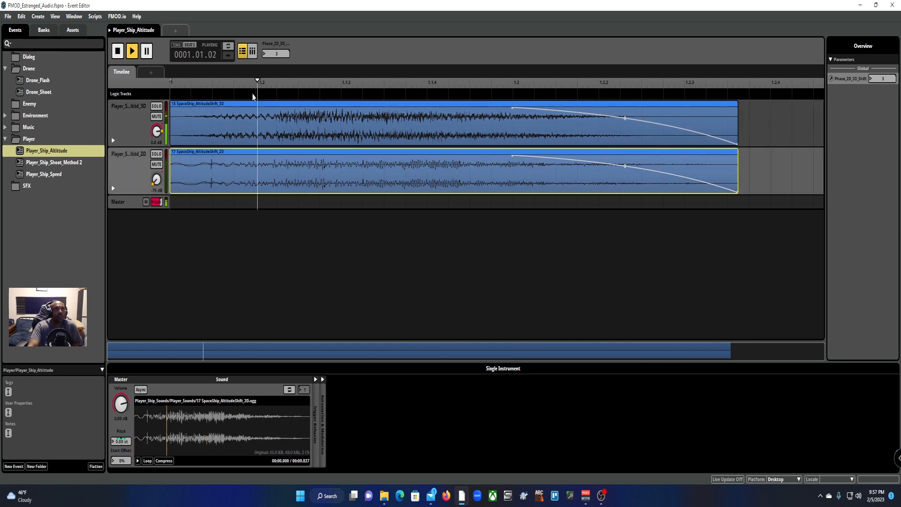
pyautogui.moveTo(276, 54); pyautogui.dragTo(275, 61)
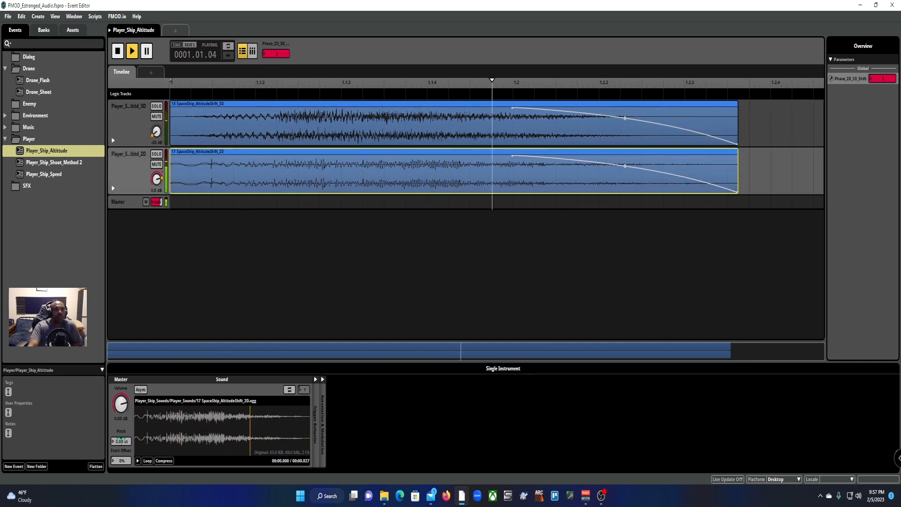
pyautogui.moveTo(276, 53); pyautogui.dragTo(276, 46)
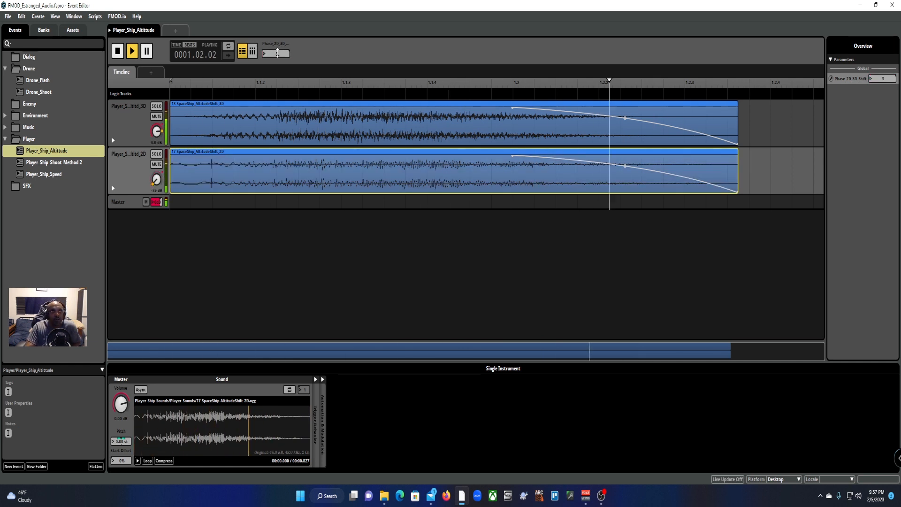
pyautogui.press('space')
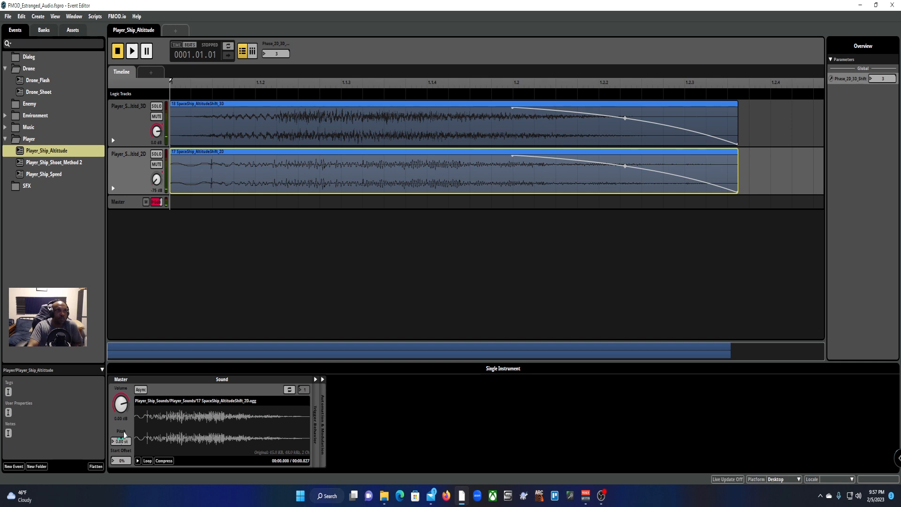
# - Review the trigger behavior and random pitch modulation of the 2D altitude instrument, and play the event again briefly
pyautogui.click(315, 379)
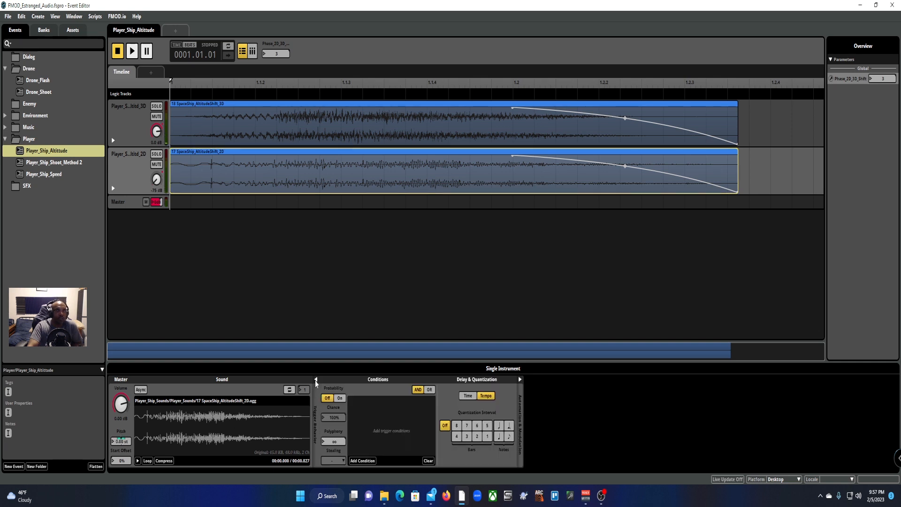
pyautogui.click(317, 379)
pyautogui.click(323, 380)
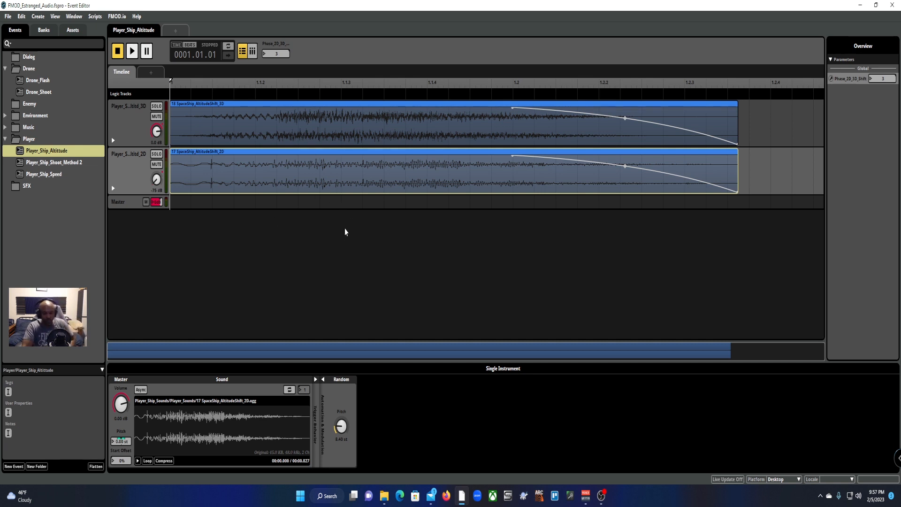
pyautogui.press('space')
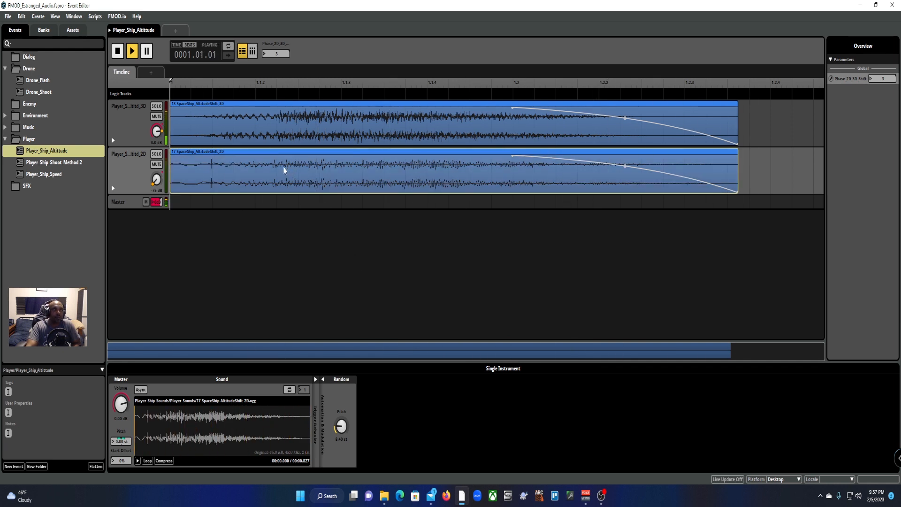
pyautogui.press('space')
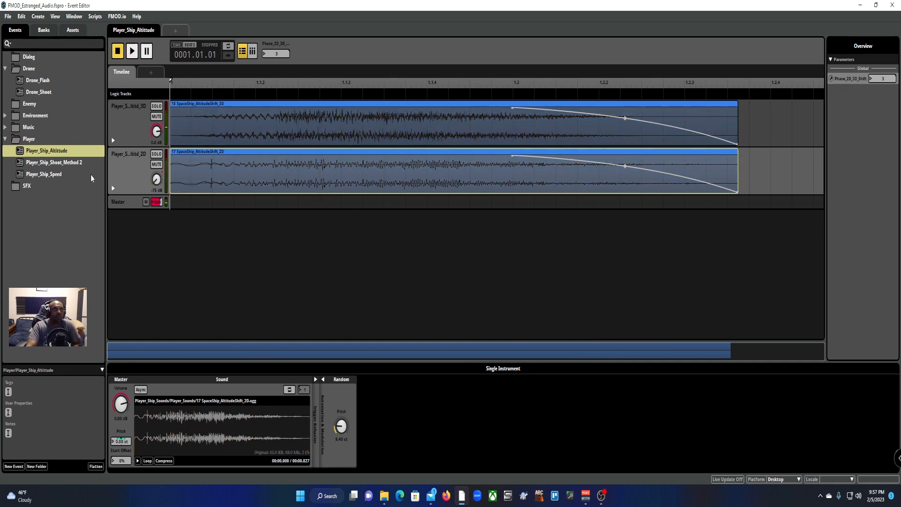
# - Open the Drone_Shoot event and audition it while moving the player button parameter from Shoot through Charge_Shot to Release_Shot
pyautogui.click(58, 176)
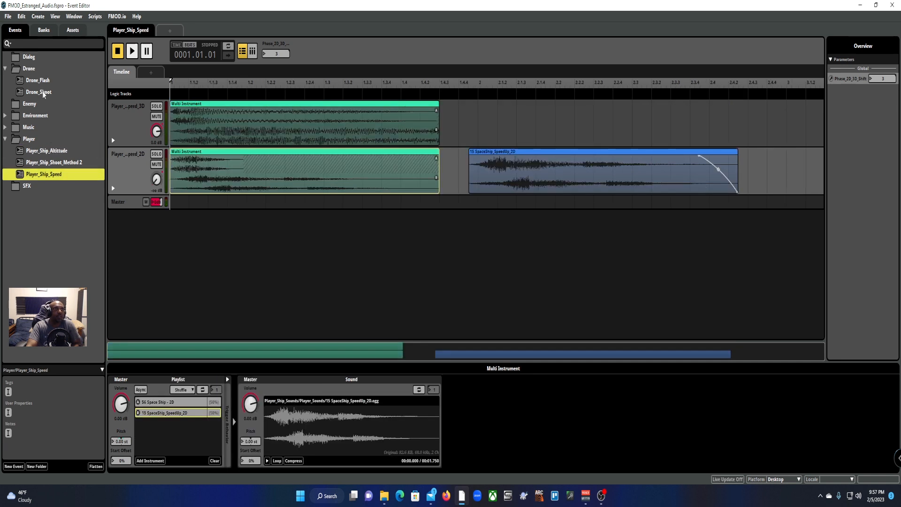
pyautogui.click(42, 92)
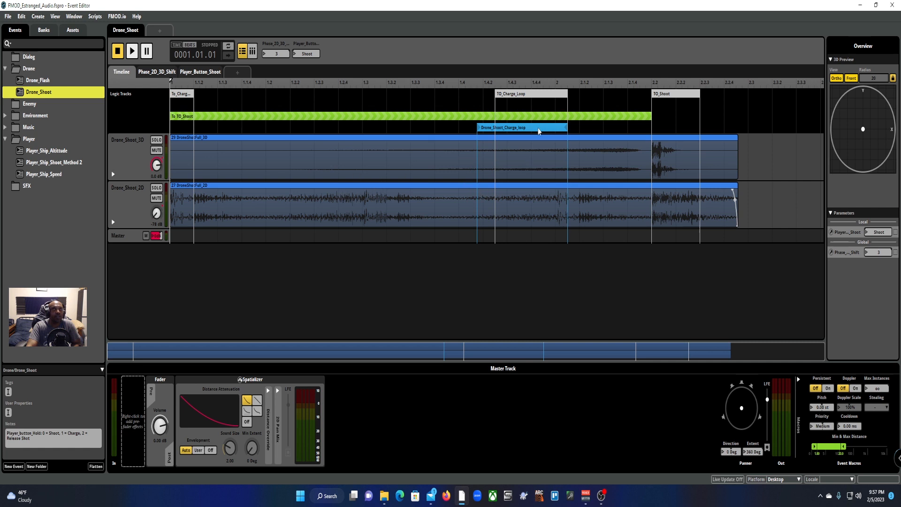
pyautogui.press('space')
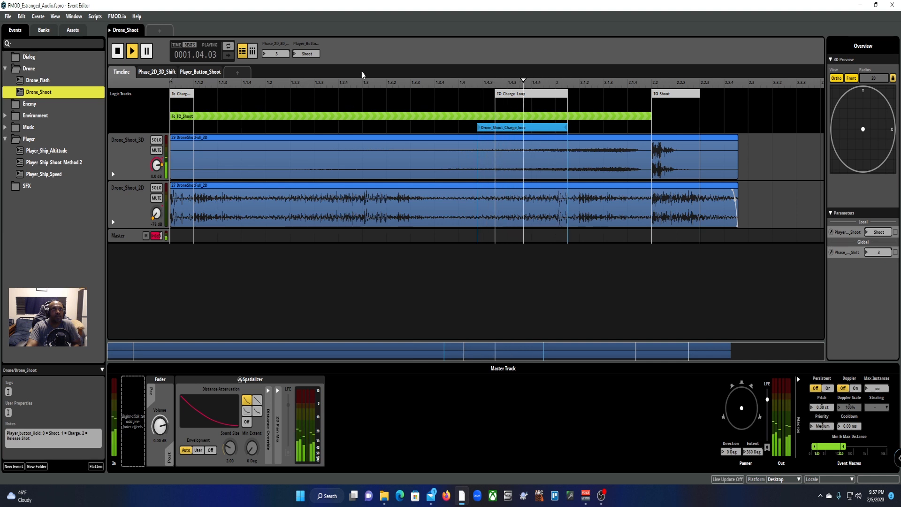
pyautogui.click(314, 54)
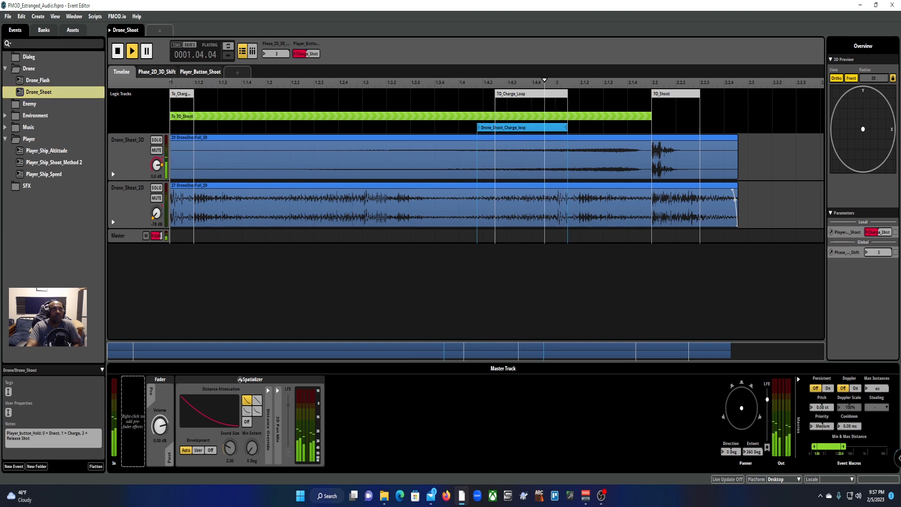
pyautogui.click(306, 54)
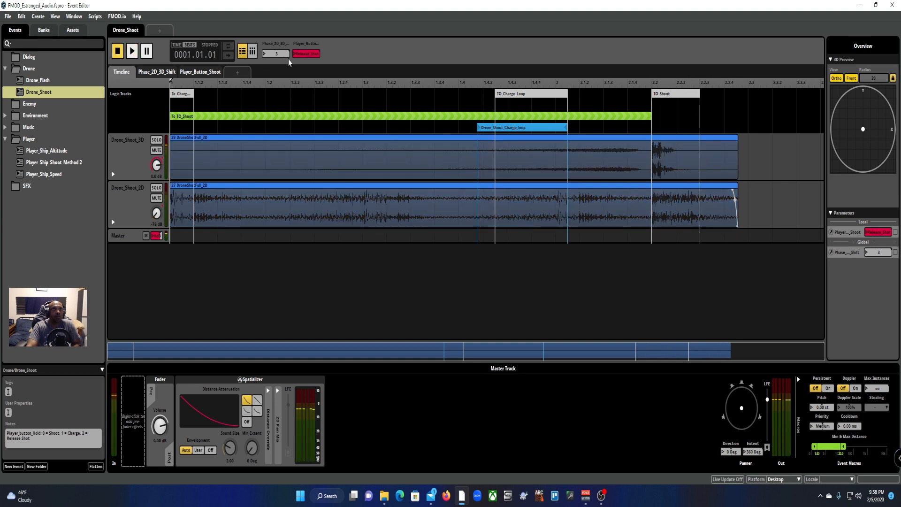
# - Return the player button parameter to Charge_Shot, play Drone_Shoot again and switch to Release_Shot during playback
pyautogui.moveTo(299, 56)
pyautogui.mouseDown()
pyautogui.moveTo(300, 64)
pyautogui.moveTo(299, 56)
pyautogui.mouseUp()
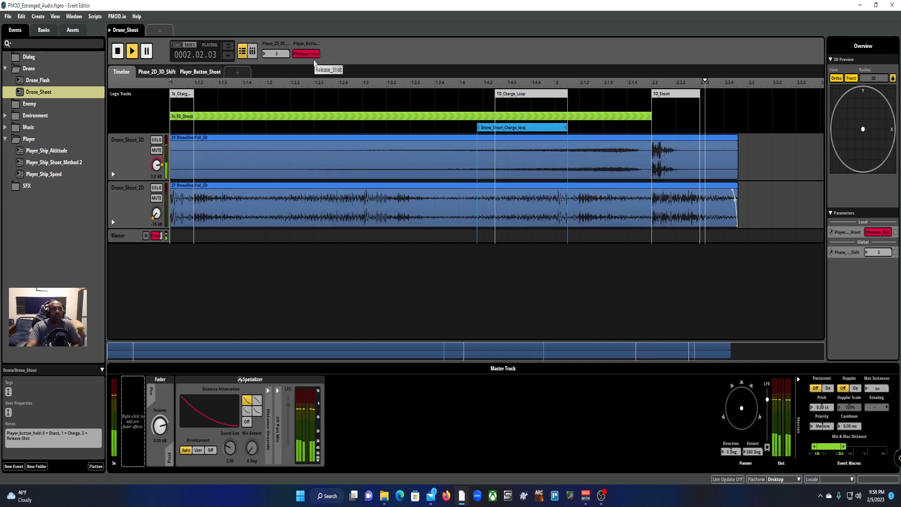
pyautogui.moveTo(312, 54); pyautogui.dragTo(313, 63)
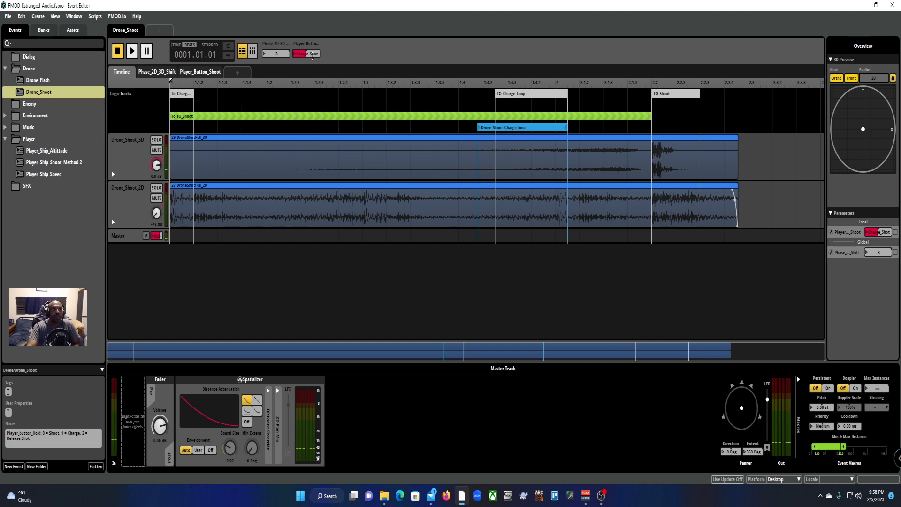
pyautogui.press('space')
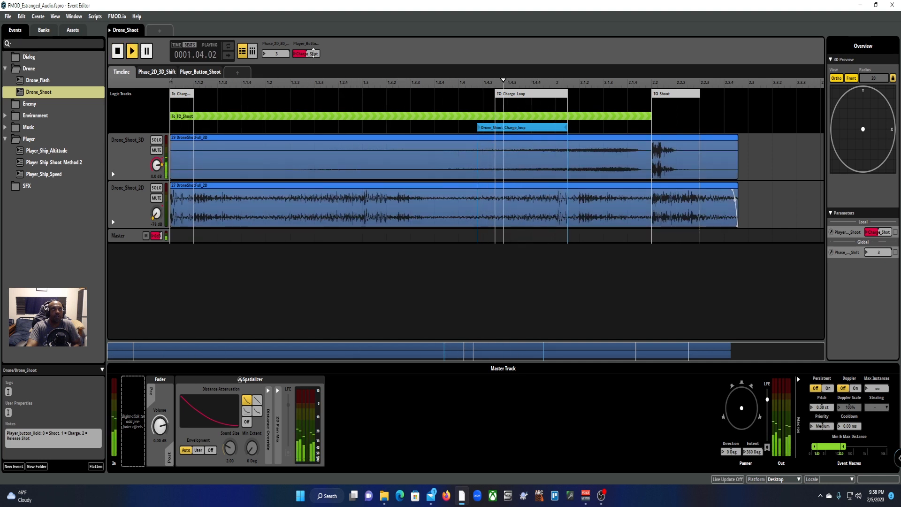
pyautogui.moveTo(313, 52); pyautogui.dragTo(313, 62)
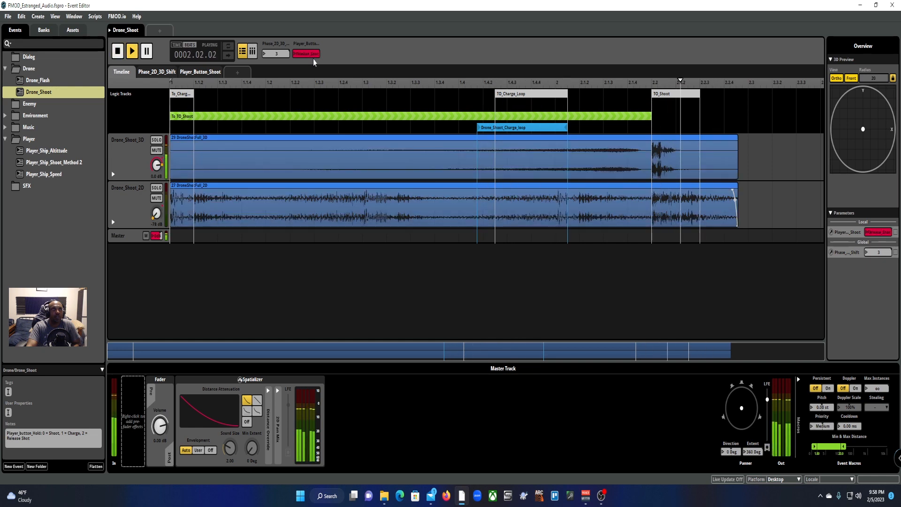
# - Check the 2D and 3D single instruments of Drone_Shoot and open the Drone_Flash event
pyautogui.click(202, 203)
pyautogui.click(212, 159)
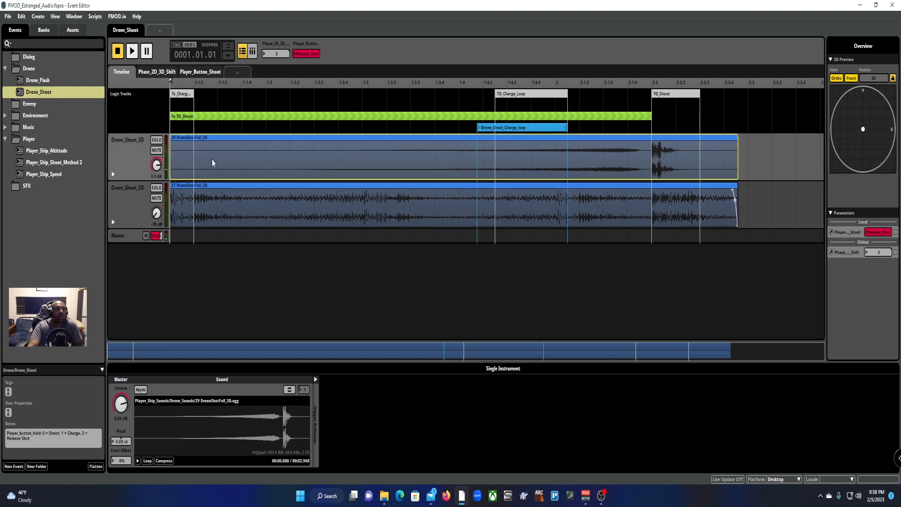
pyautogui.click(46, 82)
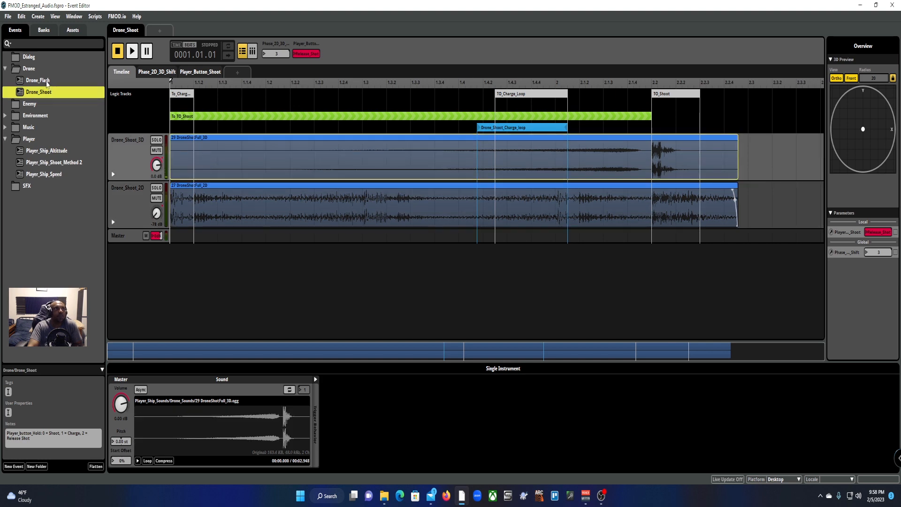
pyautogui.click(46, 81)
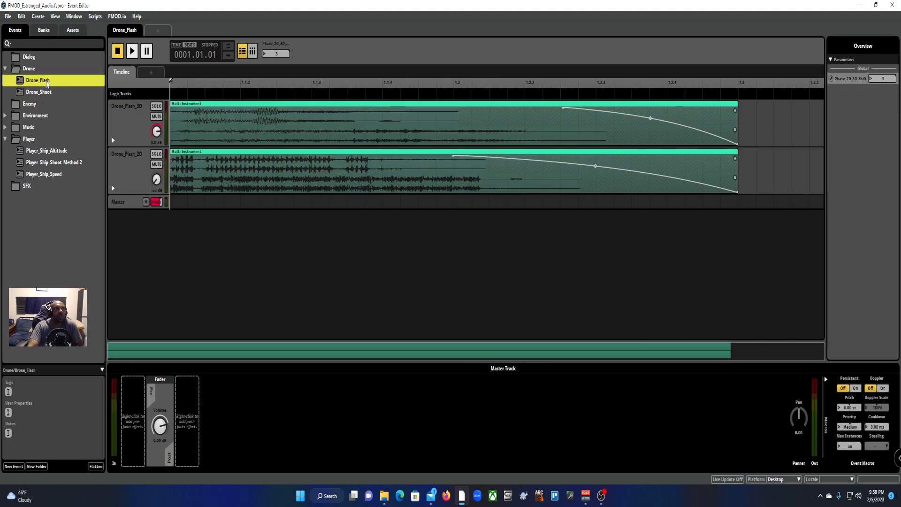
# - Compare the 2D and 3D multi instruments of the Drone_Flash event by selecting each in turn
pyautogui.click(240, 184)
pyautogui.click(236, 145)
pyautogui.click(237, 174)
pyautogui.click(224, 133)
pyautogui.click(220, 162)
pyautogui.click(216, 124)
pyautogui.click(211, 160)
pyautogui.click(212, 118)
pyautogui.click(196, 165)
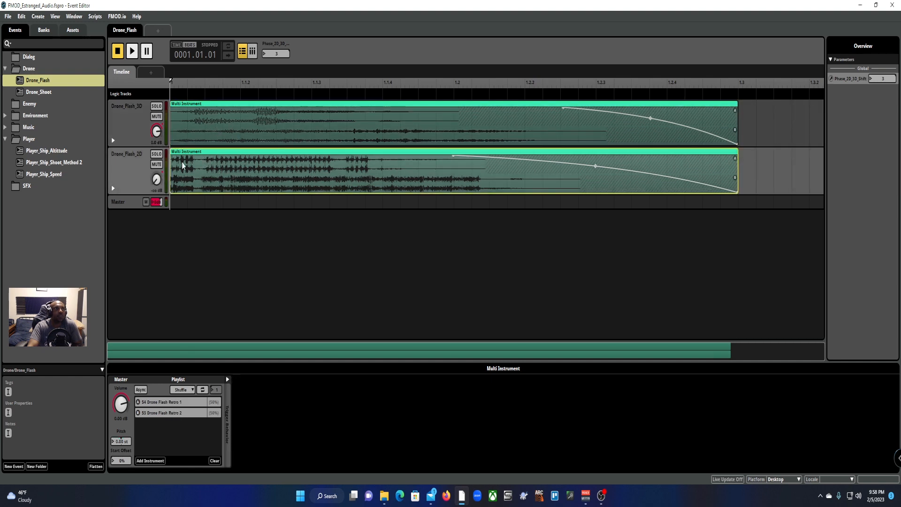
# - Look over the altitude and shoot events of the player ship and inspect the 3D and 2D multi instruments of Player_Ship_Speed
pyautogui.click(55, 150)
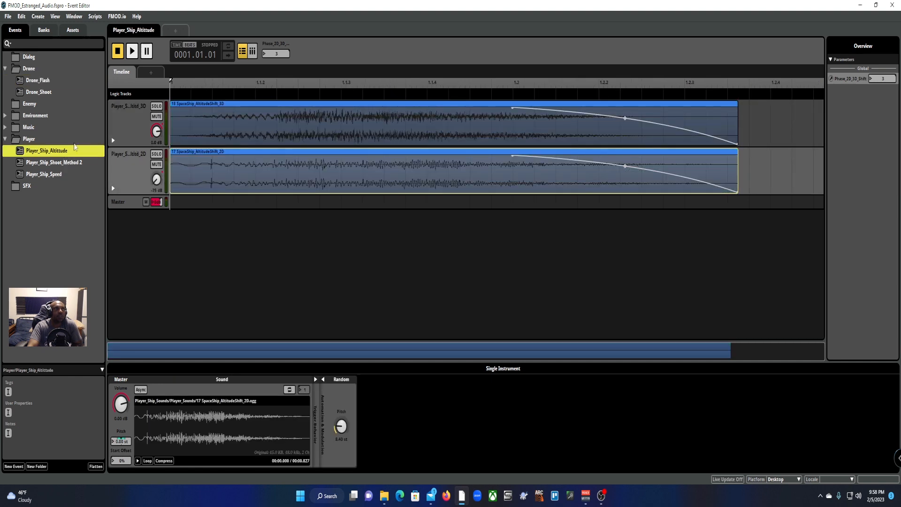
pyautogui.click(59, 84)
pyautogui.click(62, 162)
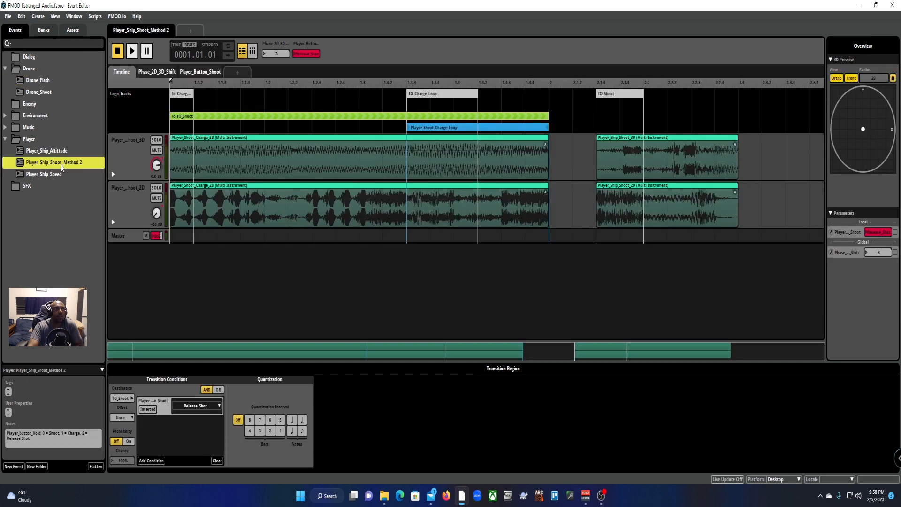
pyautogui.click(59, 176)
pyautogui.click(196, 134)
pyautogui.click(199, 164)
pyautogui.click(203, 135)
pyautogui.click(207, 187)
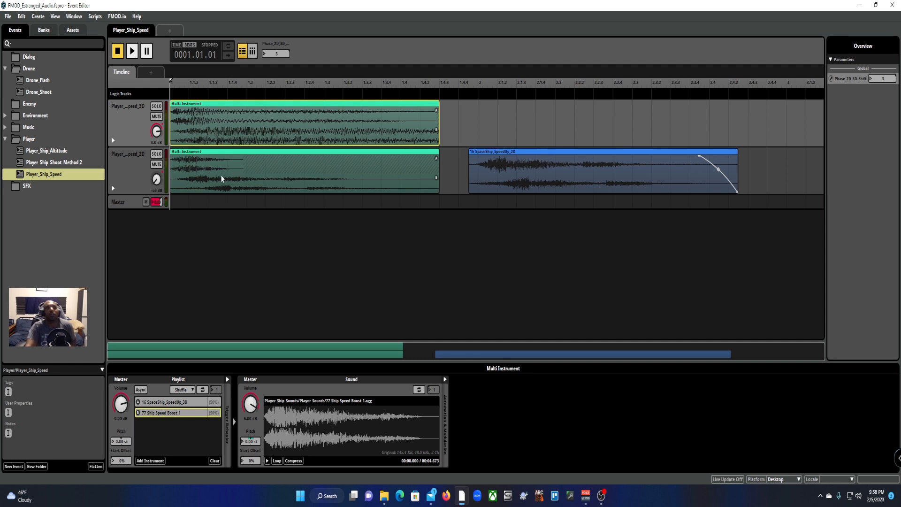
# - Delete the separate SpaceShip_SpeedUp_2D single instrument from the 2D track and check the playlists of the remaining 2D and 3D multi instruments
pyautogui.click(520, 149)
pyautogui.press('Delete')
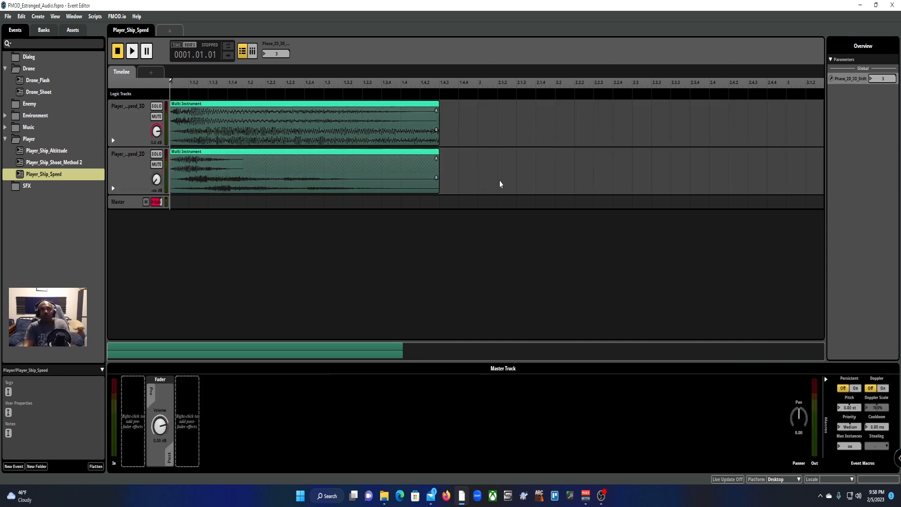
pyautogui.click(341, 173)
pyautogui.click(159, 412)
pyautogui.click(160, 402)
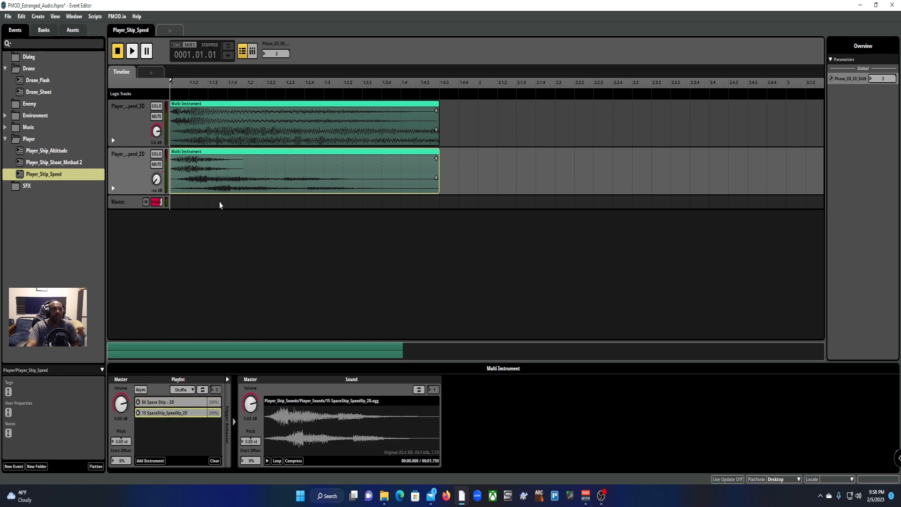
pyautogui.click(216, 128)
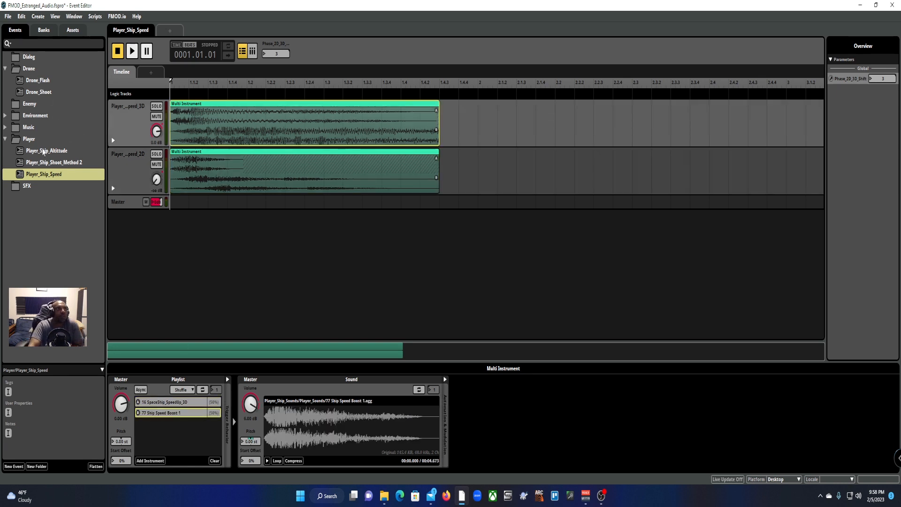
# - Open the Music_ADHD_Level1 event, look over its tracks, and return to the Drone_Flash event
pyautogui.click(5, 127)
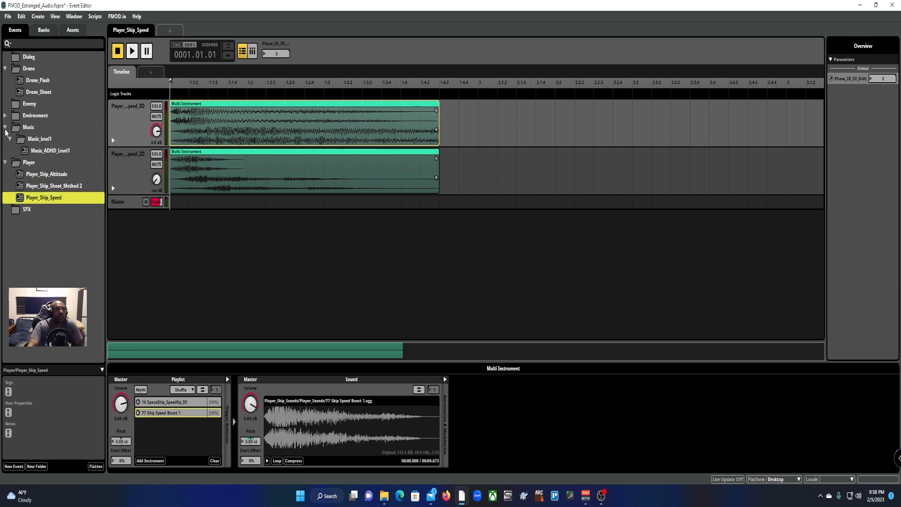
pyautogui.click(34, 151)
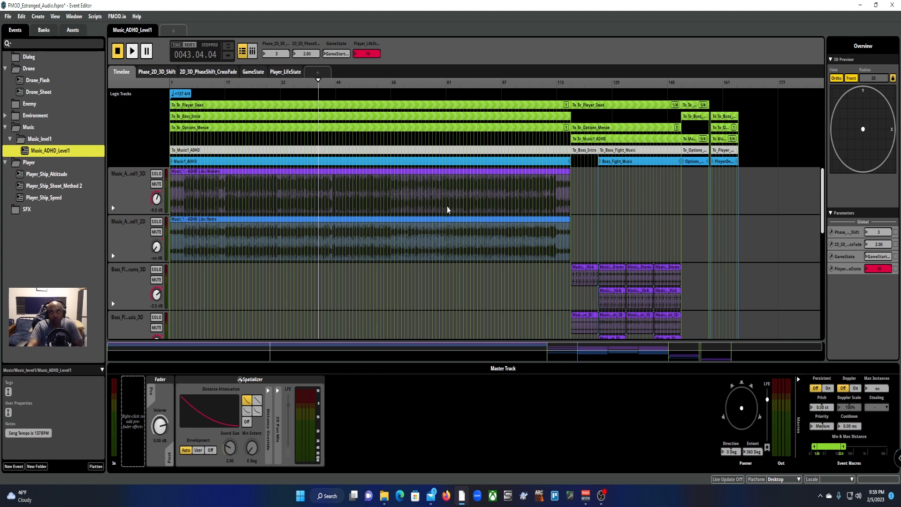
pyautogui.scroll(-4, 467, 236)
pyautogui.scroll(4, 454, 241)
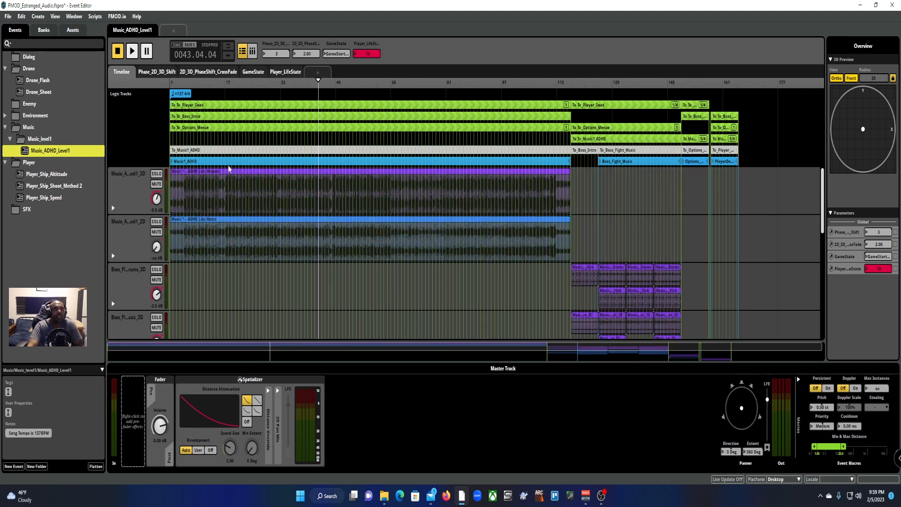
pyautogui.click(51, 93)
pyautogui.click(48, 82)
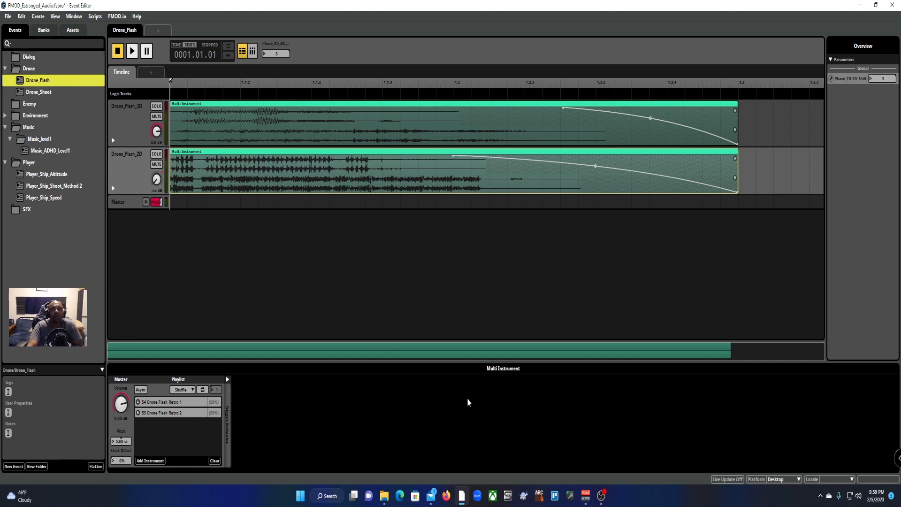
pyautogui.click(601, 495)
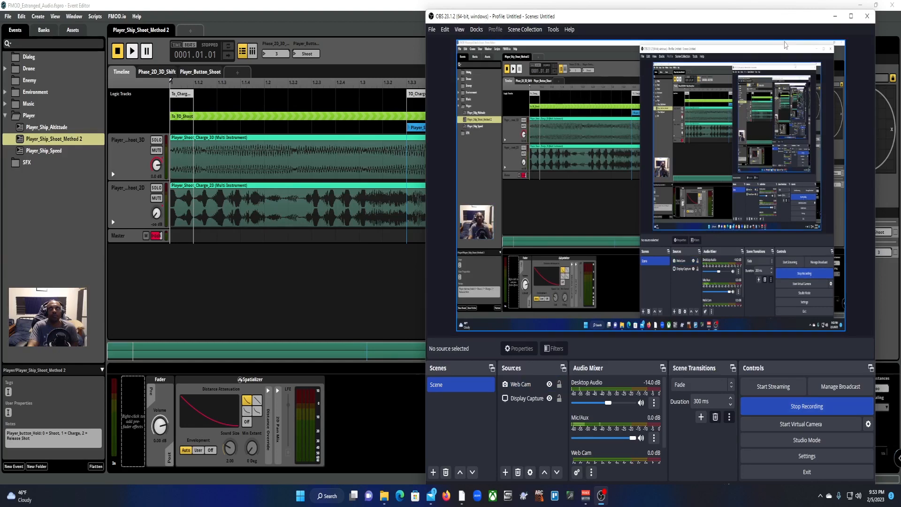
pyautogui.click(834, 16)
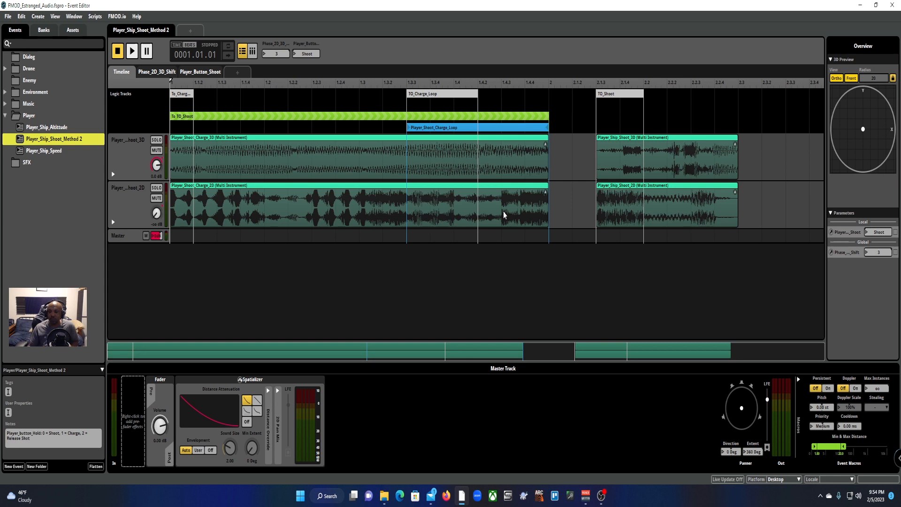
# - Show the Drone_Shoot event, return to Player_Ship_Shoot_Method 2 and switch its Phase_2D_3D_Shift parameter to the 2D phase
pyautogui.click(5, 69)
pyautogui.click(40, 93)
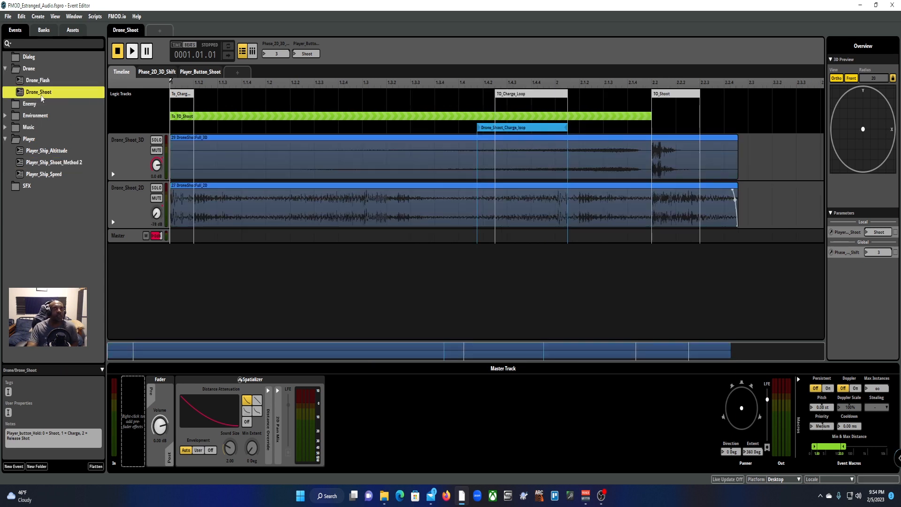
pyautogui.click(56, 162)
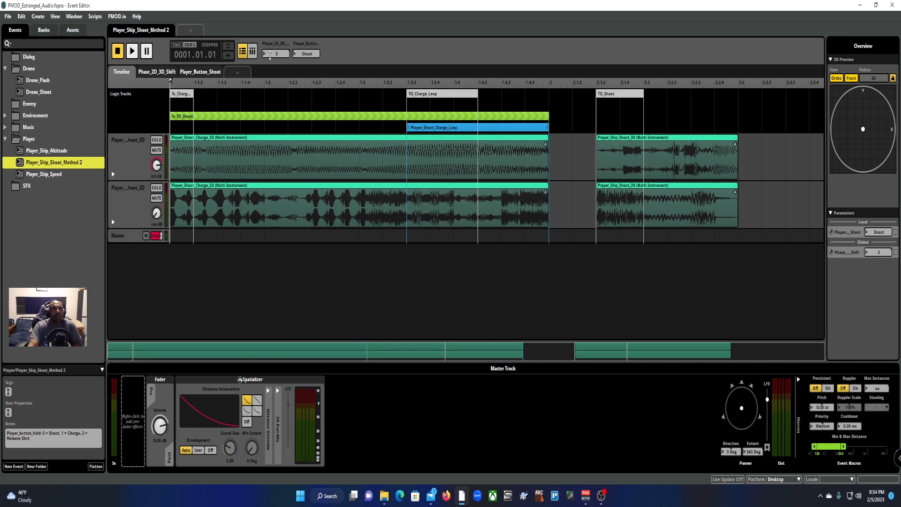
pyautogui.moveTo(273, 54); pyautogui.dragTo(273, 61)
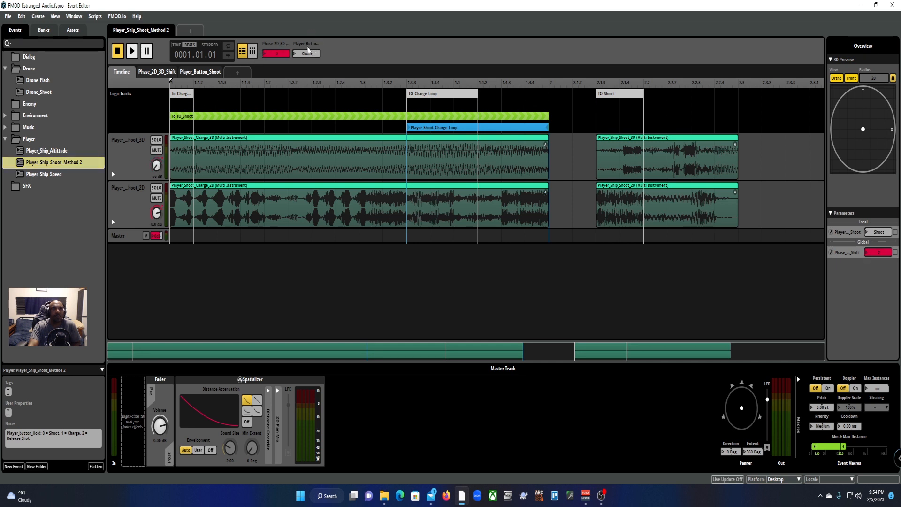
# - Review the labels of the Player_Button_Shoot parameter without changing them, and check the transition condition of the To TO_Shoot region
pyautogui.rightClick(308, 44)
pyautogui.moveTo(356, 117)
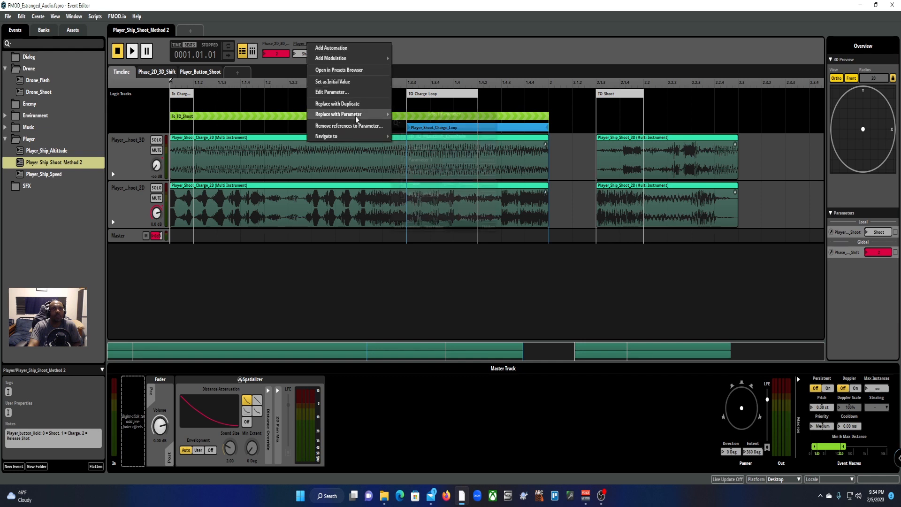
pyautogui.click(332, 92)
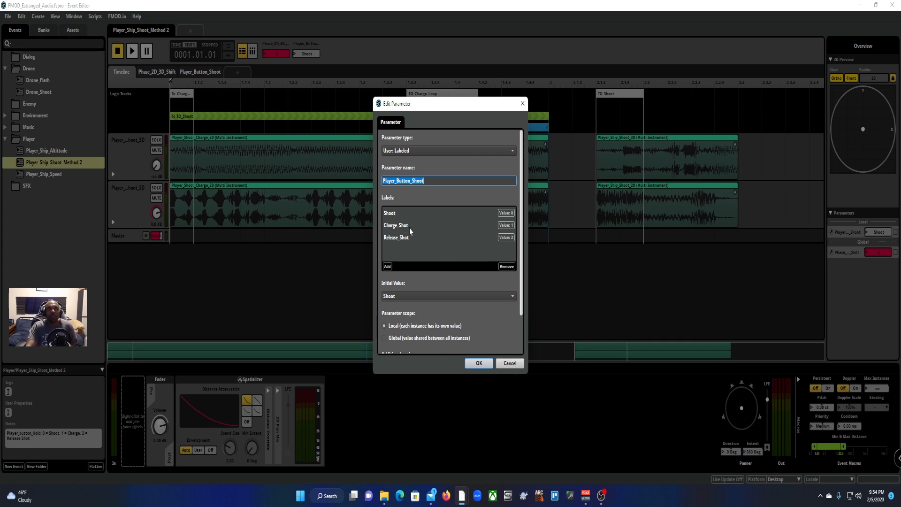
pyautogui.click(395, 214)
pyautogui.click(516, 363)
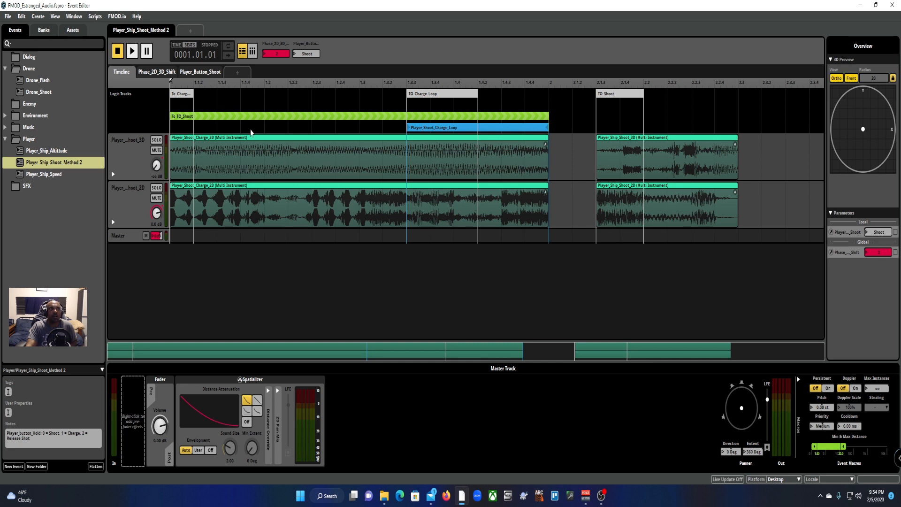
pyautogui.click(314, 119)
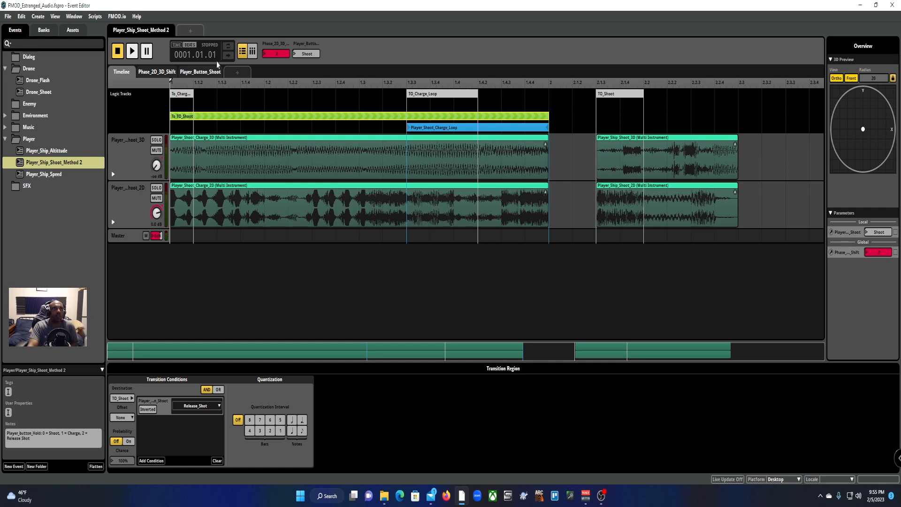
# - Set Phase_2D_3D_Shift to 3 and audition the shoot event, moving the player button parameter from Shoot to Release_Shot during playback
pyautogui.moveTo(305, 54)
pyautogui.mouseDown()
pyautogui.moveTo(306, 34)
pyautogui.moveTo(306, 53)
pyautogui.mouseUp()
pyautogui.moveTo(276, 53); pyautogui.dragTo(275, 44)
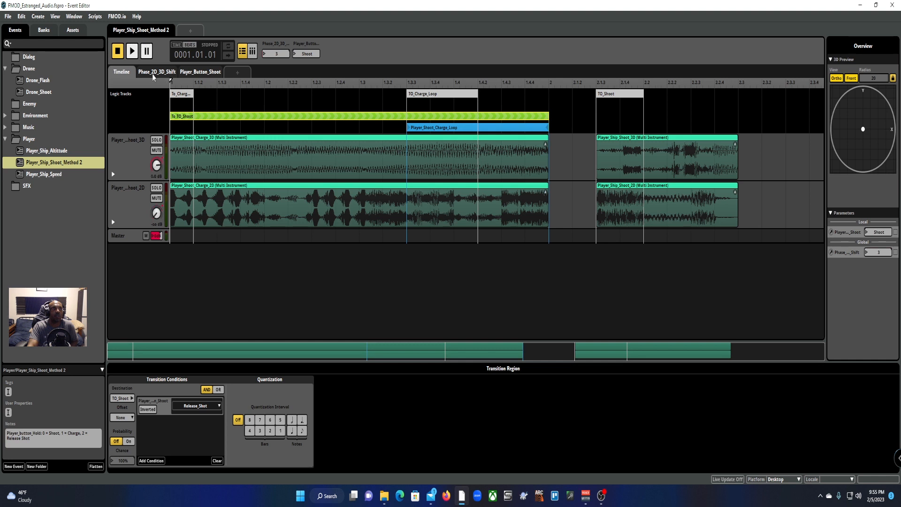
pyautogui.press('space')
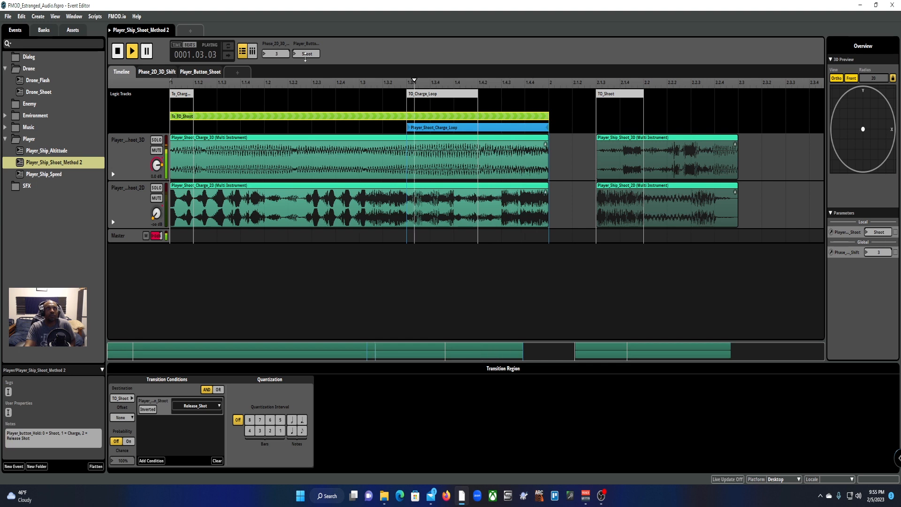
pyautogui.moveTo(306, 53); pyautogui.dragTo(306, 38)
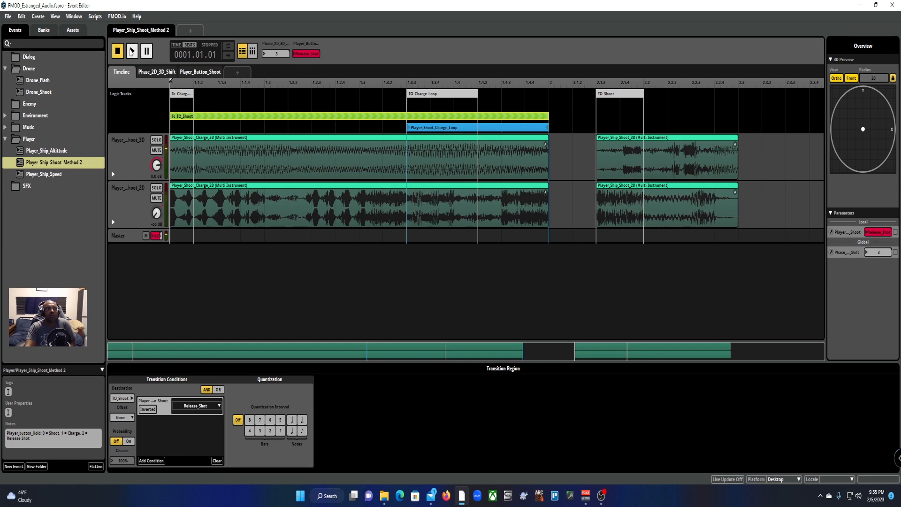
# - Audition the shoot event in the 2D phase, moving the player button parameter from Shoot through Charge_Shot to Release_Shot
pyautogui.moveTo(275, 52); pyautogui.dragTo(308, 65)
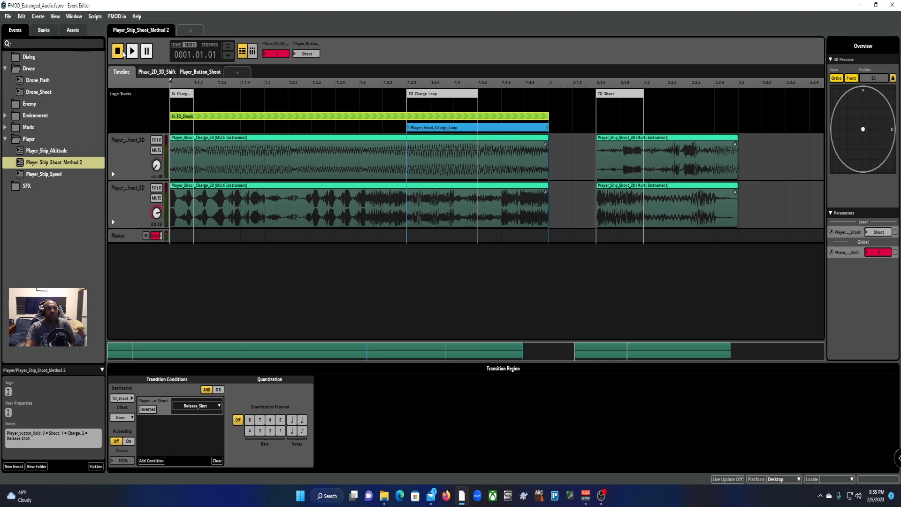
pyautogui.click(131, 51)
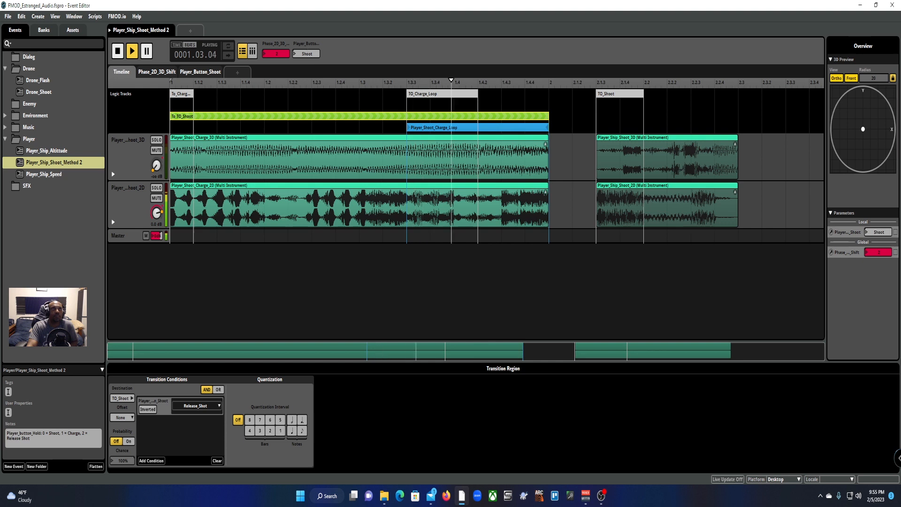
pyautogui.moveTo(307, 54); pyautogui.dragTo(307, 48)
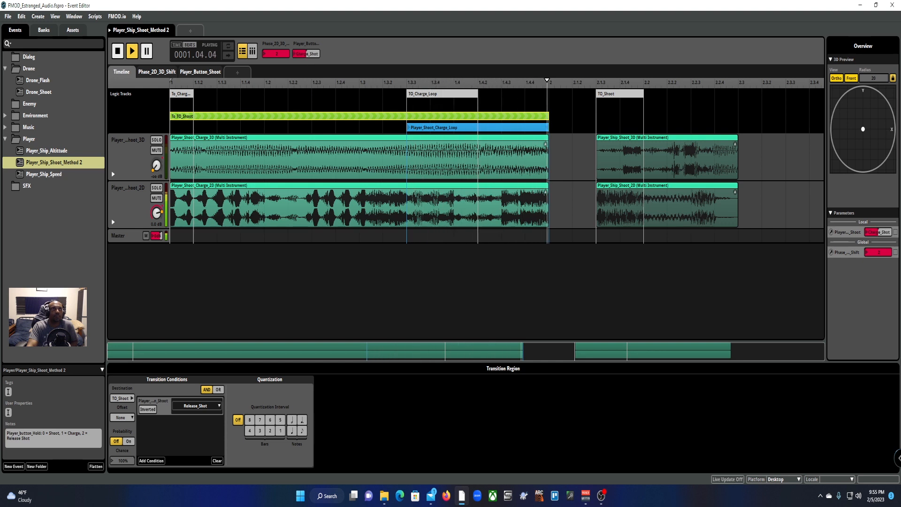
pyautogui.moveTo(309, 52); pyautogui.dragTo(309, 47)
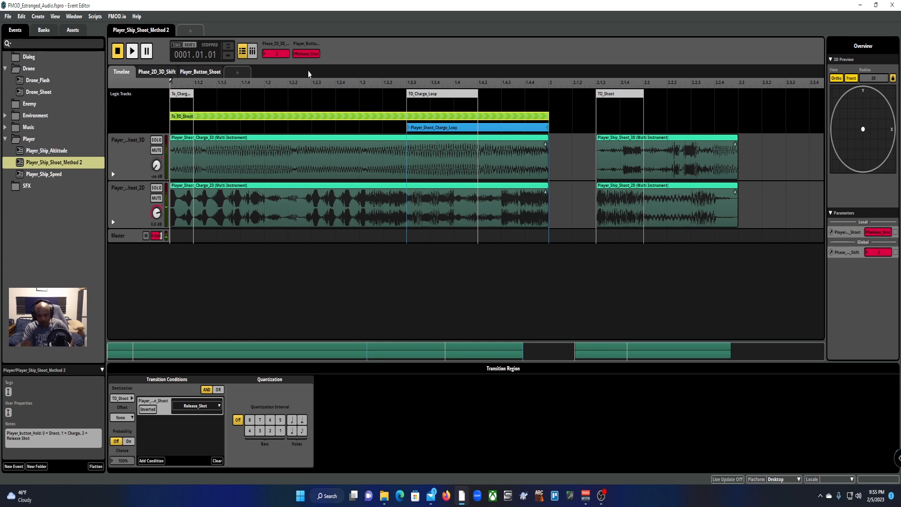
# - Inspect the To_Charge destination region, the To TO_Shoot transition region and the Player_Button_Shoot parameter sheet of the shoot event
pyautogui.click(178, 101)
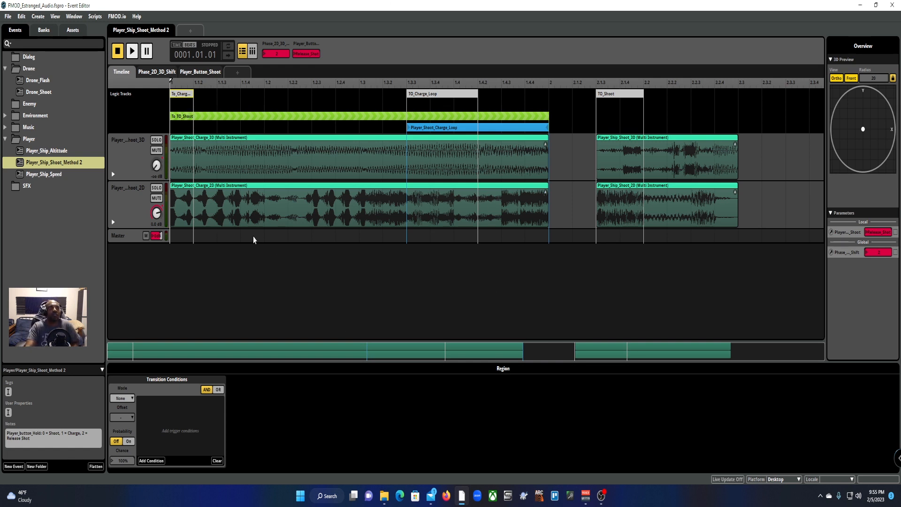
pyautogui.click(282, 118)
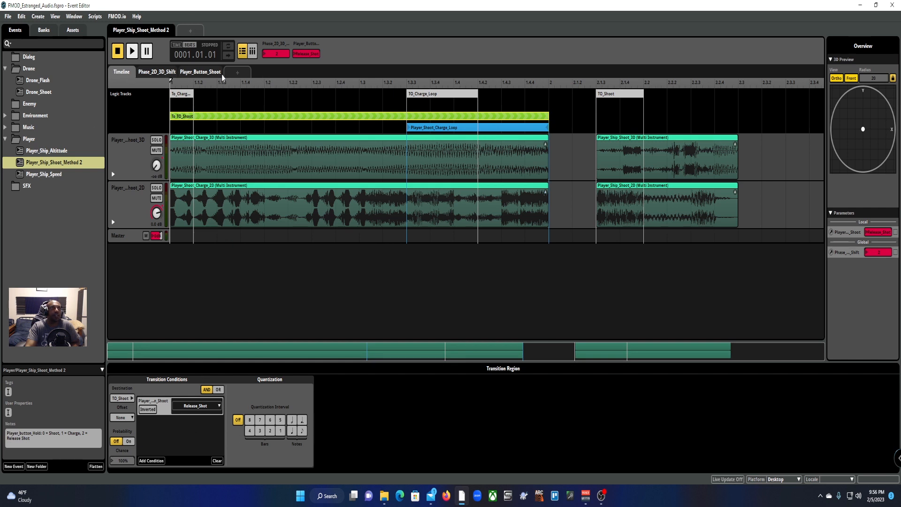
pyautogui.click(207, 72)
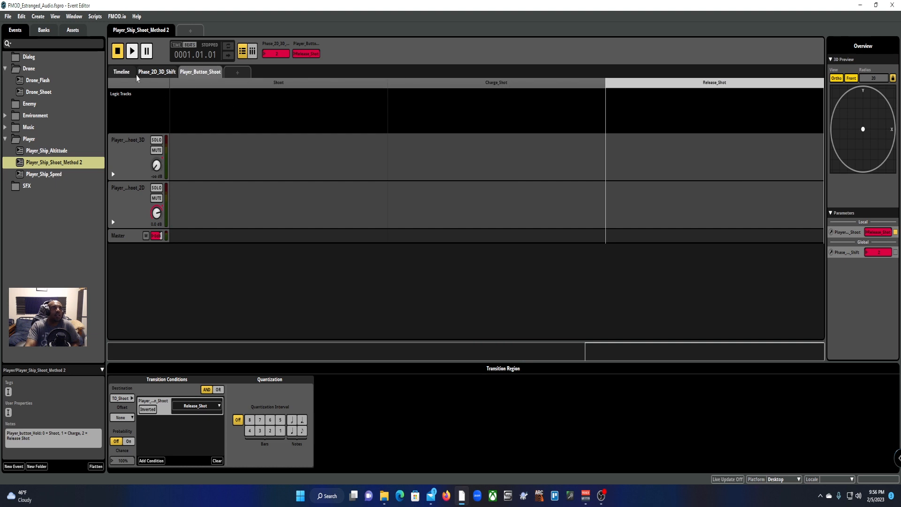
pyautogui.click(121, 73)
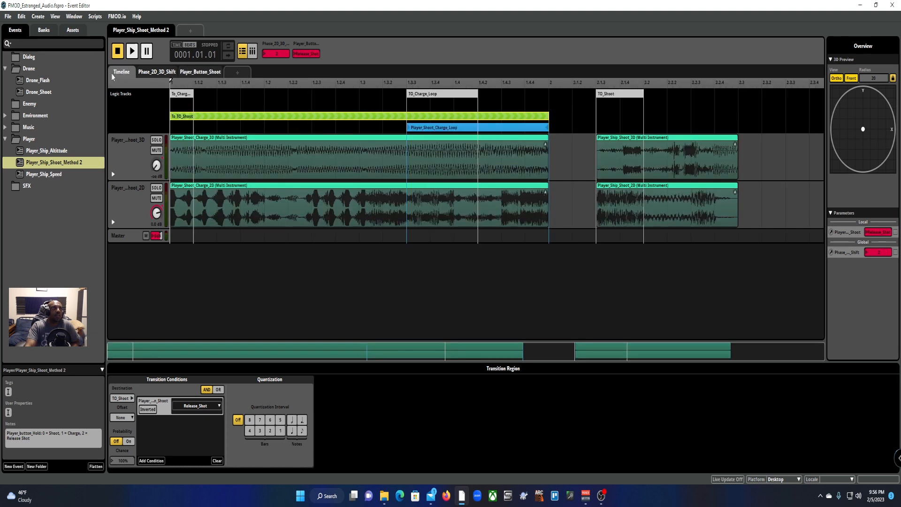
# - Audition the Player_Ship_Speed event while switching Phase_2D_3D_Shift to 3, and check the playlist of its 3D multi instrument
pyautogui.click(53, 177)
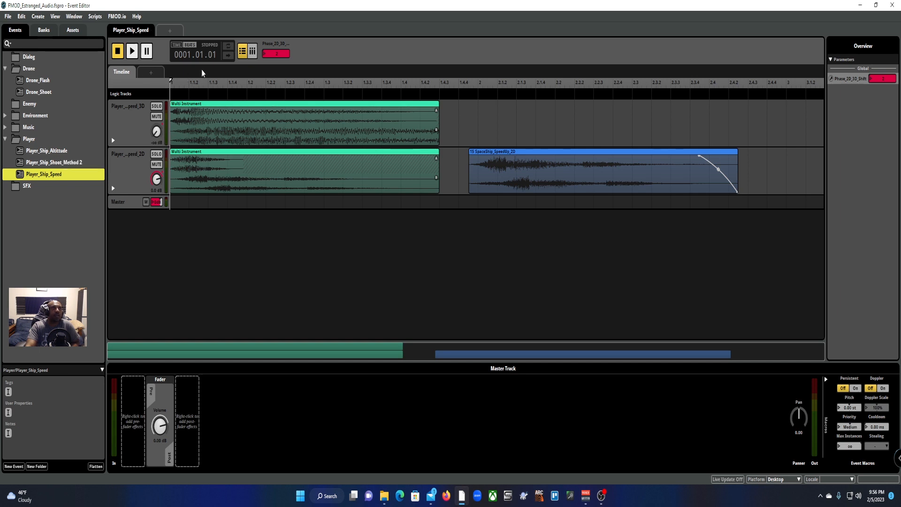
pyautogui.click(133, 52)
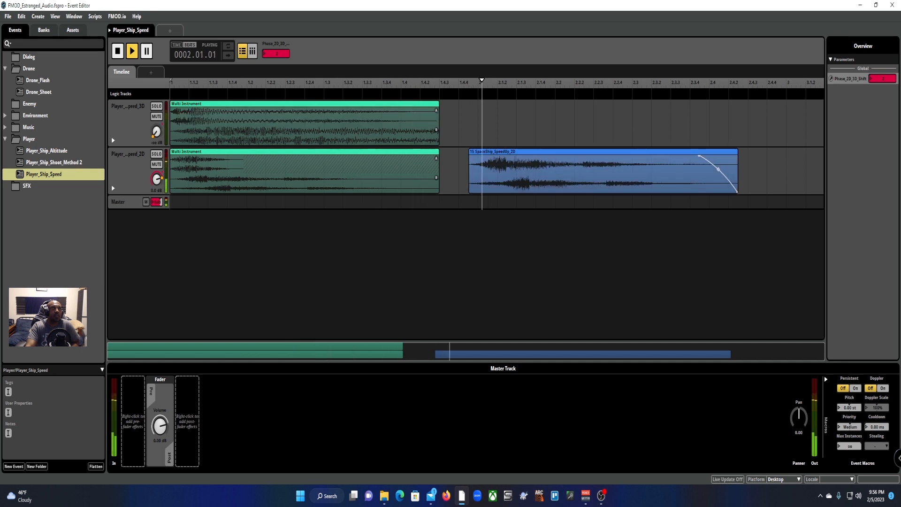
pyautogui.click(269, 53)
pyautogui.press('space')
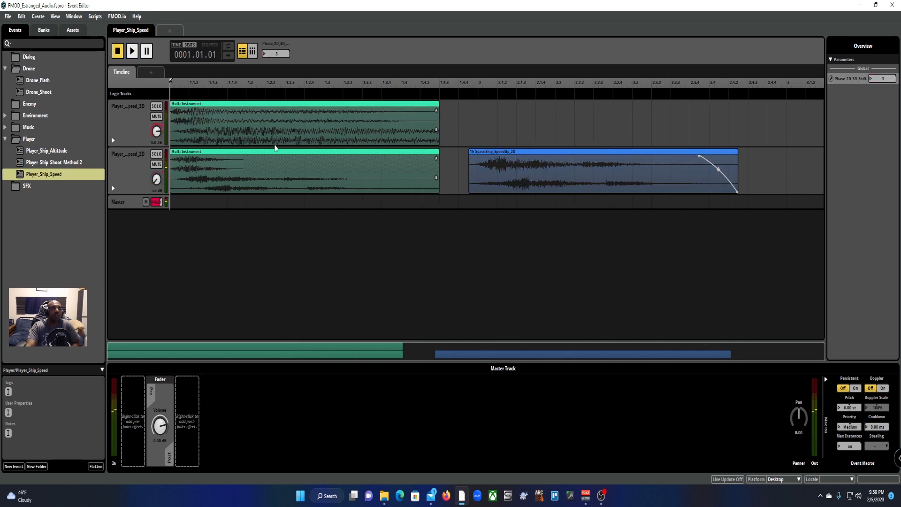
pyautogui.click(255, 125)
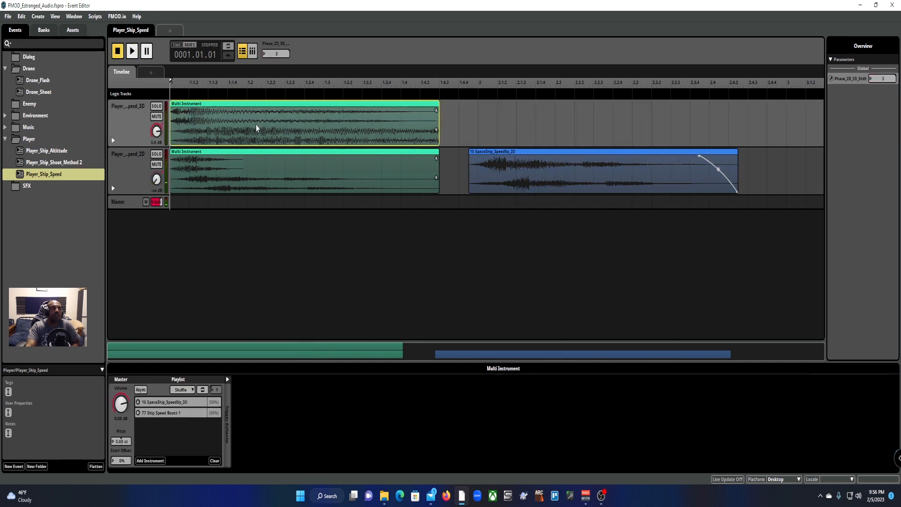
# - Audition the Player_Ship_Speed event in the 3D phase and inspect the playlist sounds of its 3D and 2D multi instruments
pyautogui.press('space')
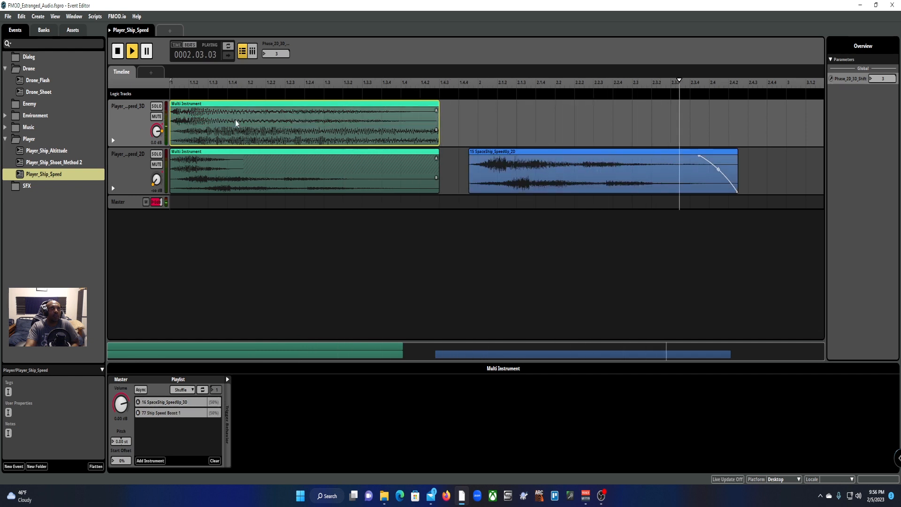
pyautogui.press('space')
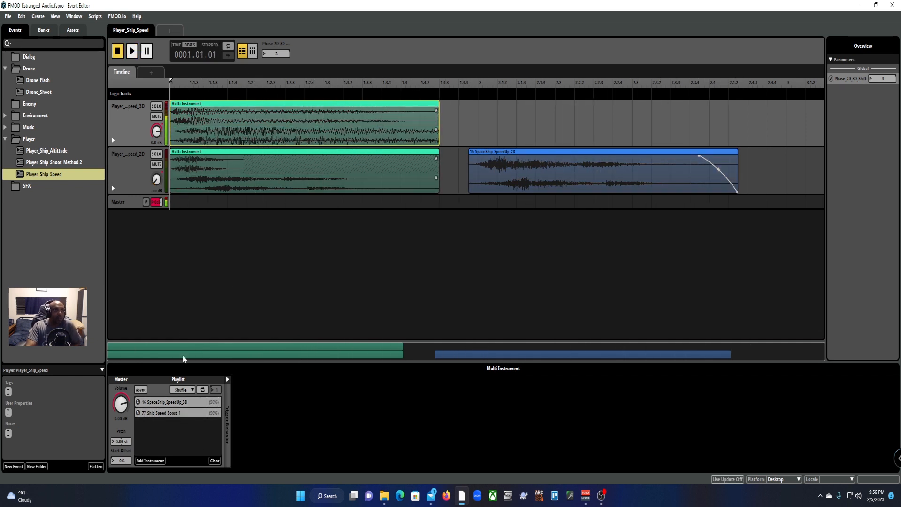
pyautogui.click(173, 413)
pyautogui.click(172, 414)
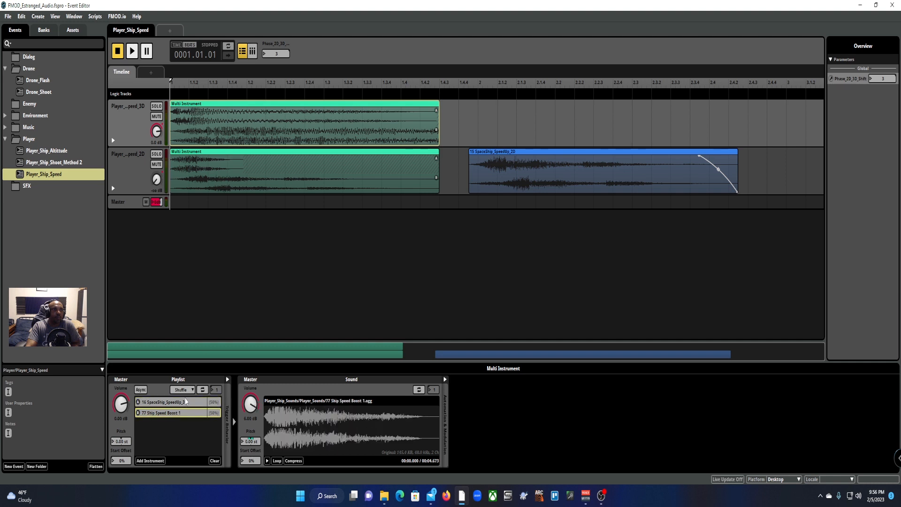
pyautogui.click(262, 183)
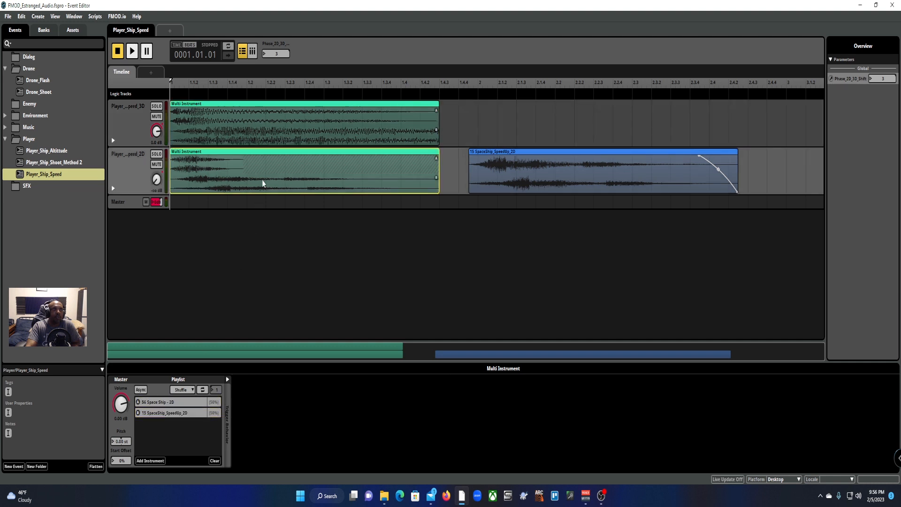
pyautogui.click(174, 402)
pyautogui.click(186, 416)
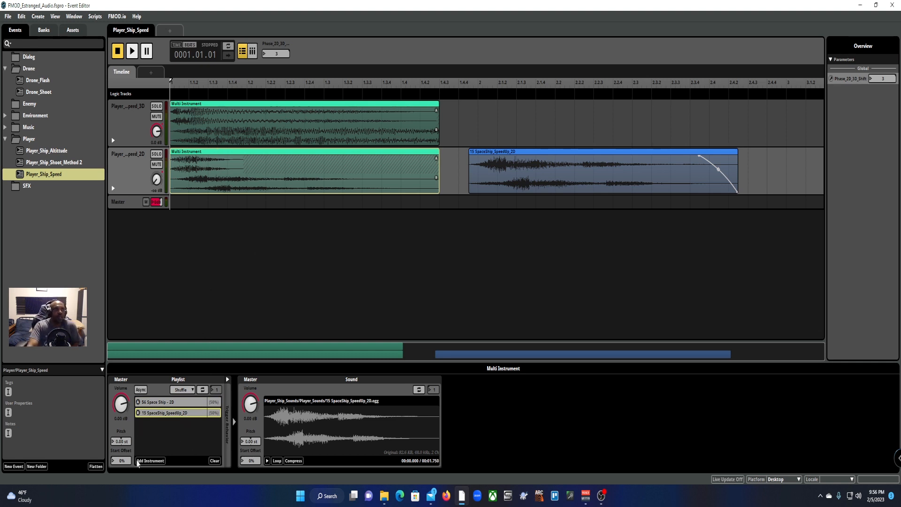
# - Try random modulation on the pitch of the 2D multi instrument, delete the modulator and save the project
pyautogui.rightClick(123, 441)
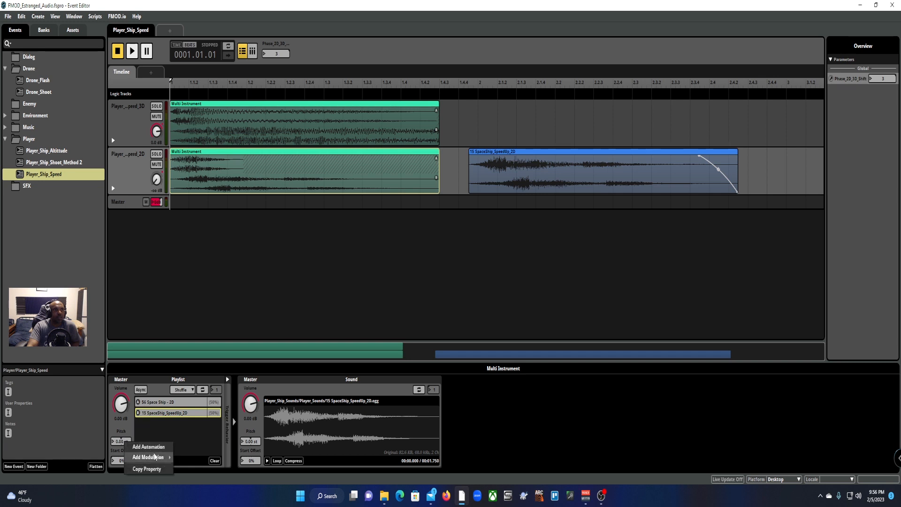
pyautogui.click(195, 456)
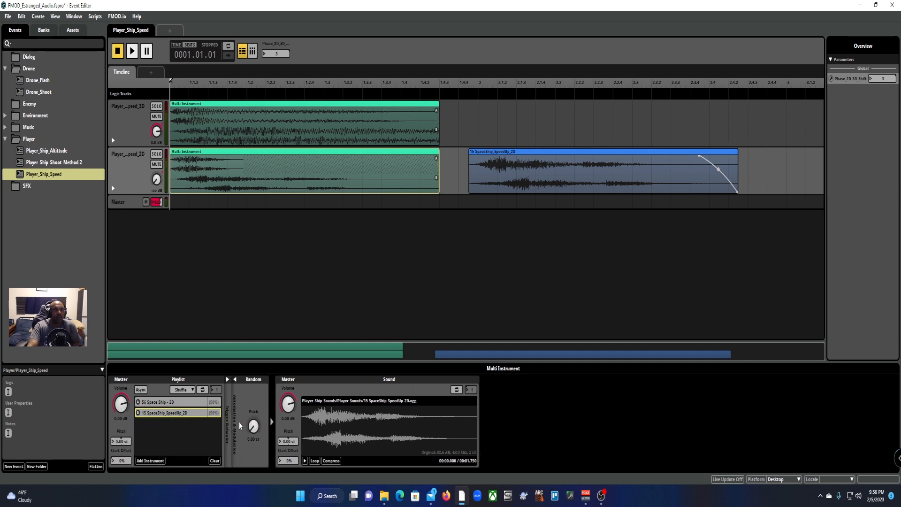
pyautogui.moveTo(257, 432); pyautogui.dragTo(257, 415)
pyautogui.click(251, 462)
pyautogui.press('Delete')
pyautogui.hotkey('ctrl', 's')
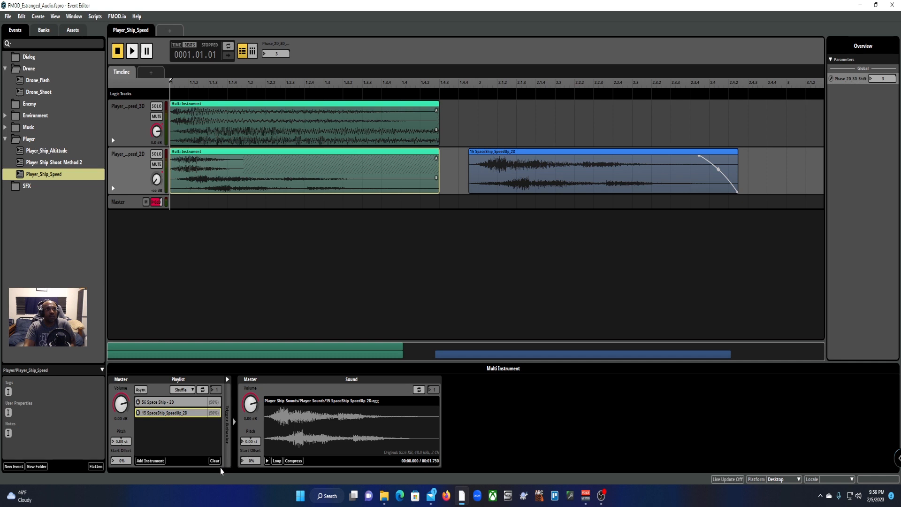
# - Audition the player ship altitude event, switching Phase_2D_3D_Shift to the 2D phase and back to 3 during playback
pyautogui.click(51, 150)
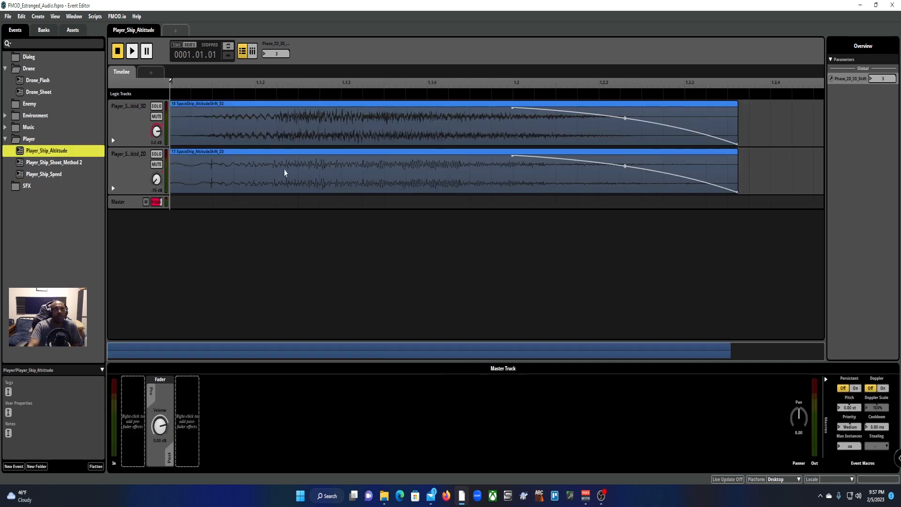
pyautogui.click(132, 52)
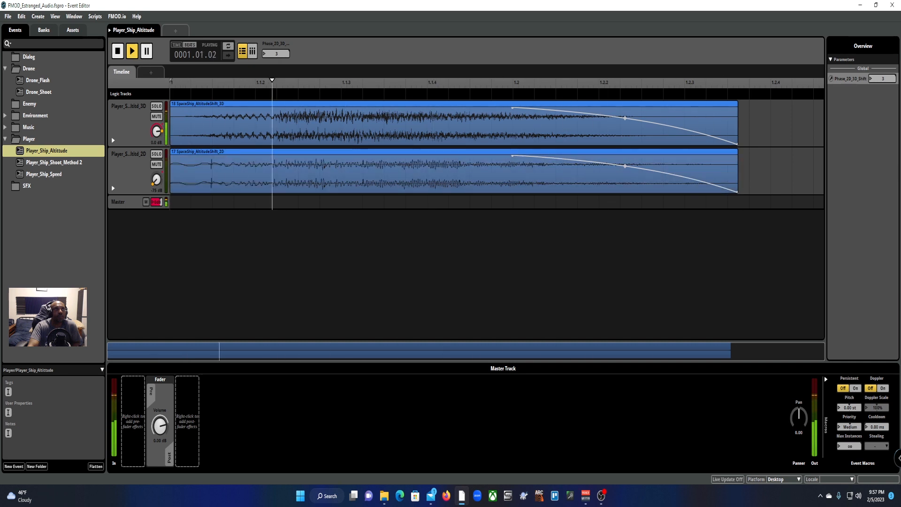
pyautogui.click(257, 124)
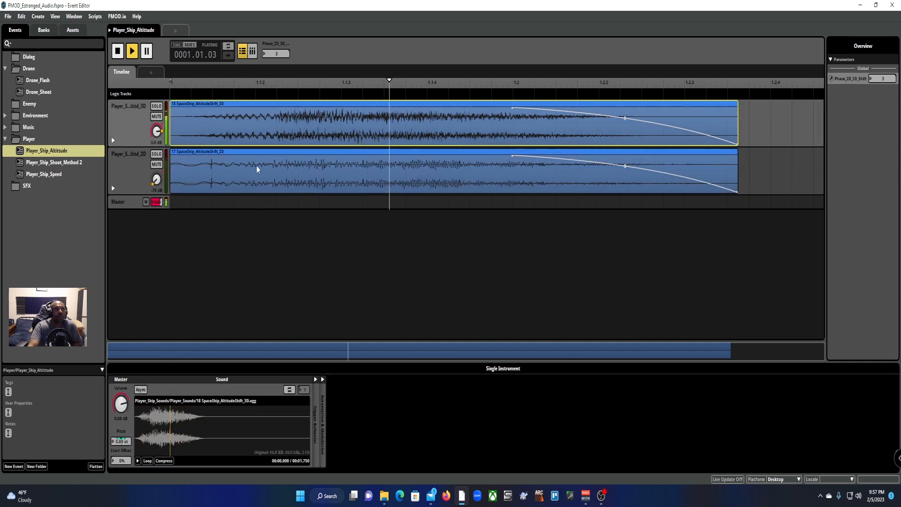
pyautogui.click(229, 180)
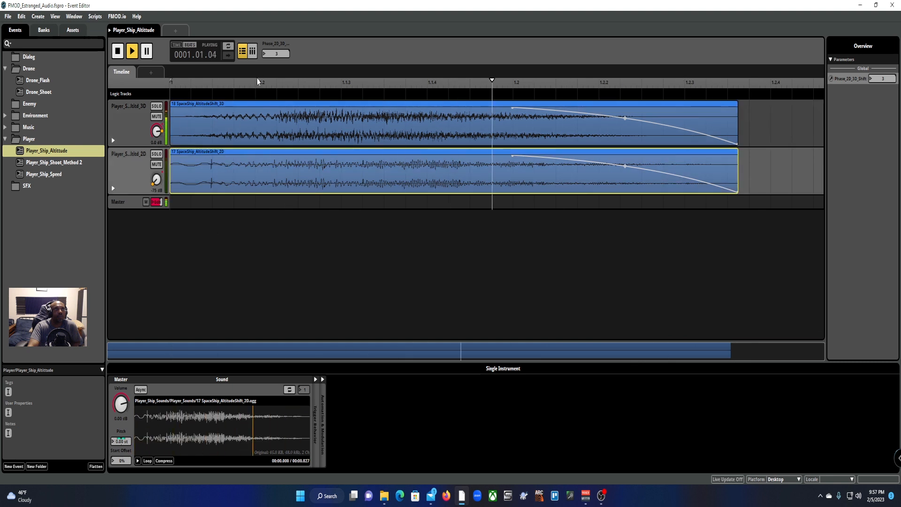
pyautogui.moveTo(275, 54); pyautogui.dragTo(275, 63)
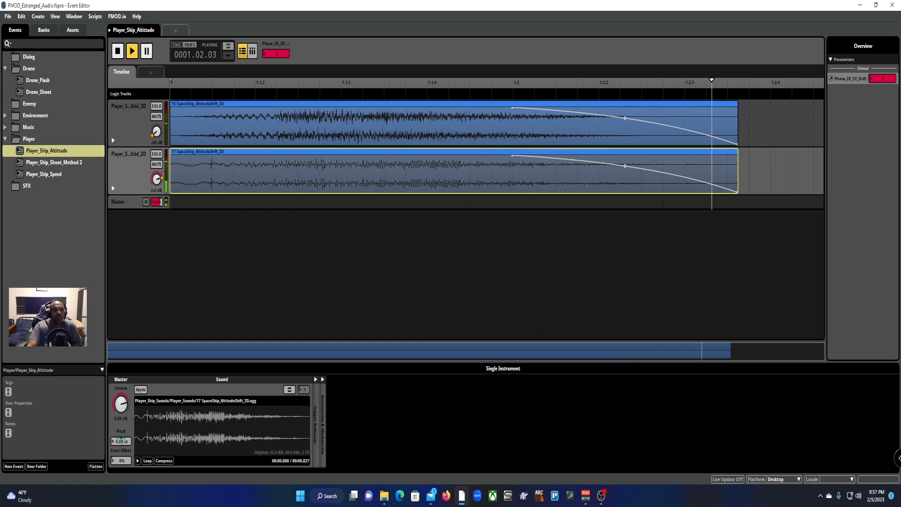
pyautogui.moveTo(275, 54); pyautogui.dragTo(275, 44)
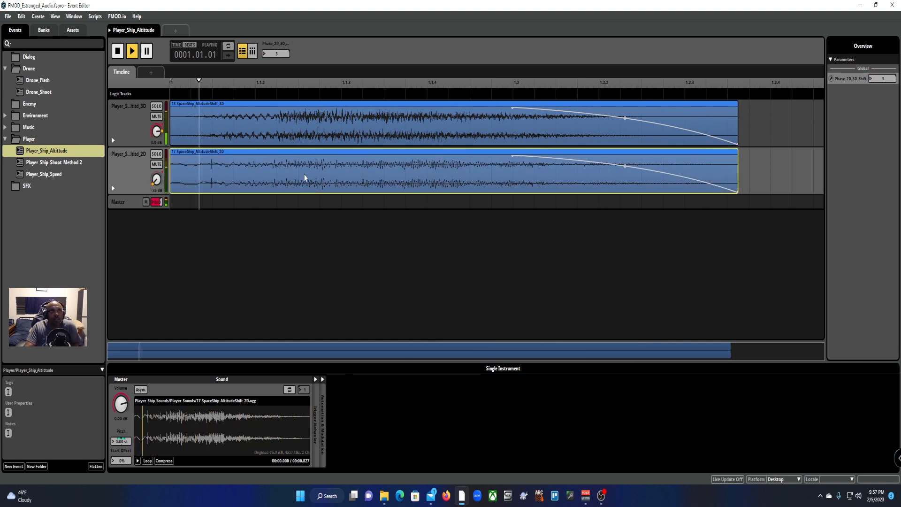
pyautogui.press('space')
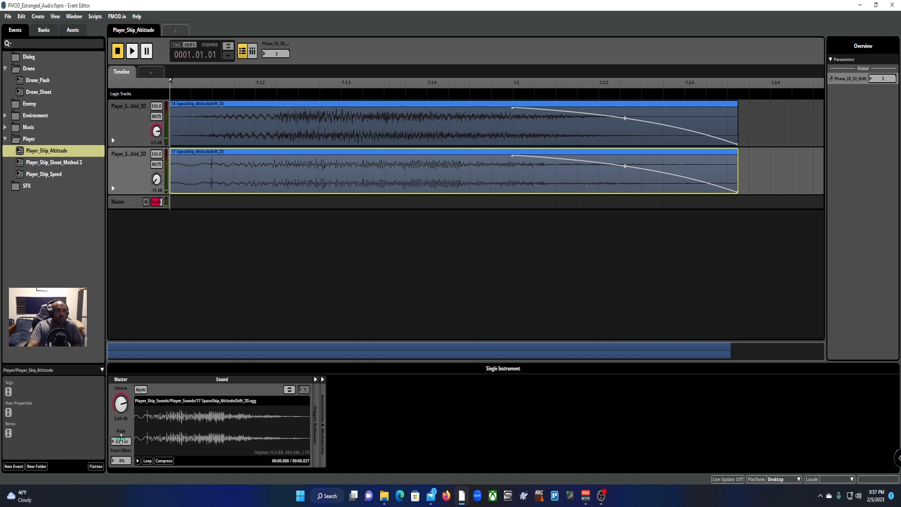
# - Inspect the trigger behavior and random pitch modulation of the 17 SpaceShip_AltitudeShift_2D instrument, and replay the altitude event
pyautogui.click(315, 379)
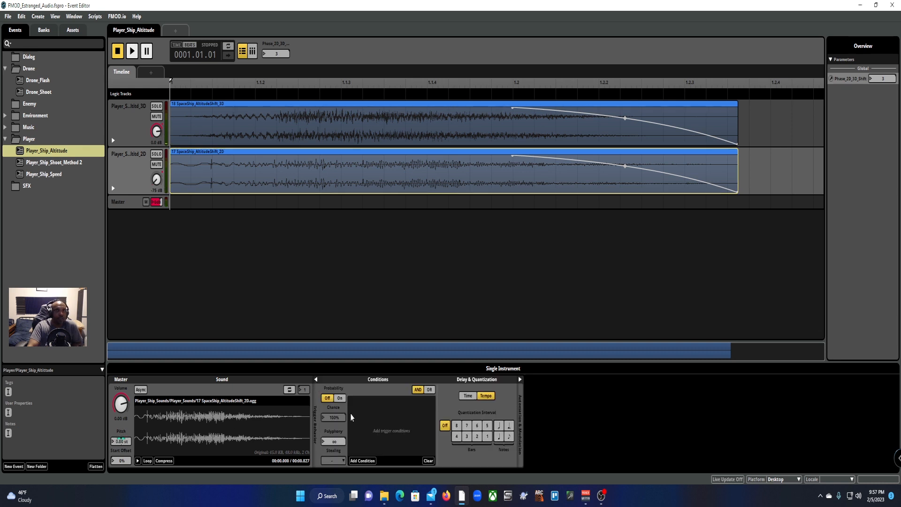
pyautogui.click(315, 379)
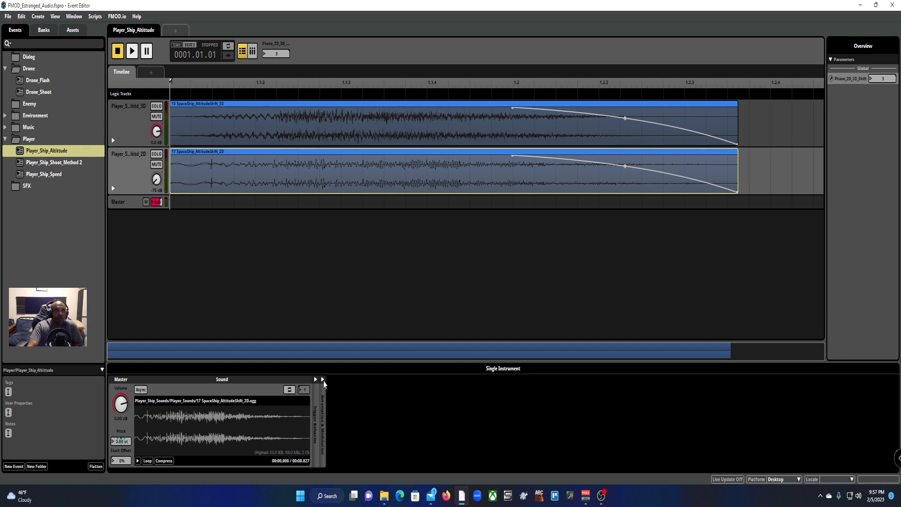
pyautogui.click(322, 379)
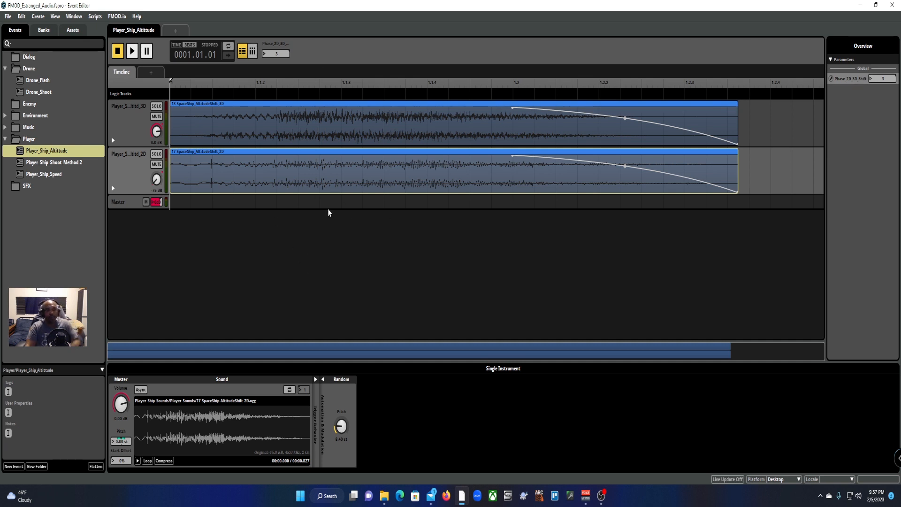
pyautogui.press('space')
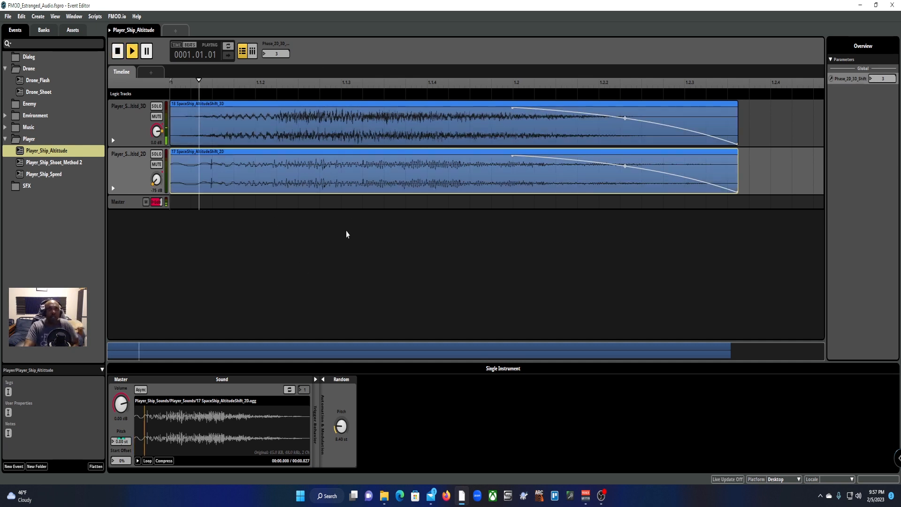
pyautogui.press('space')
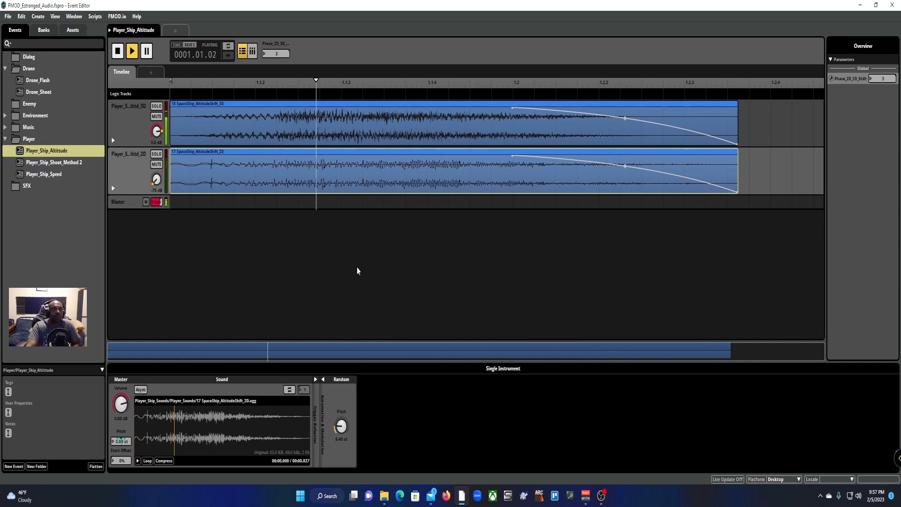
pyautogui.press('space')
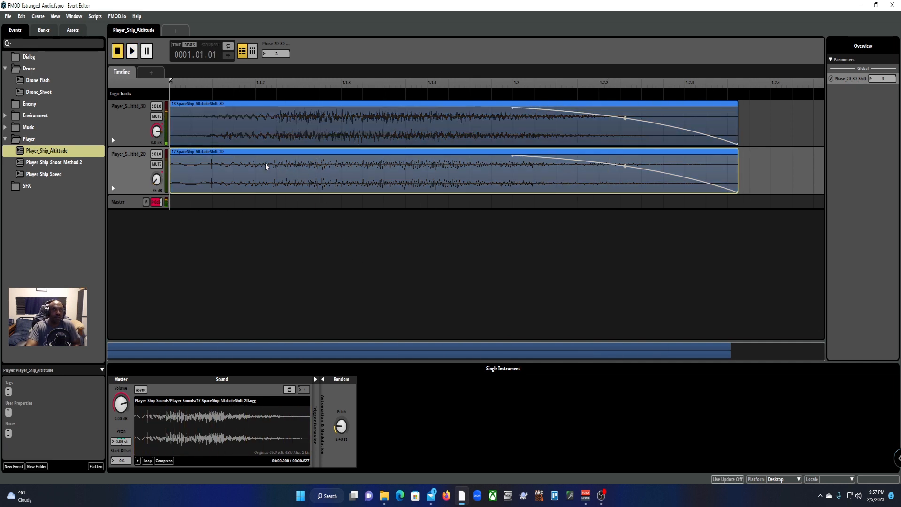
# - Audition the Drone_Shoot event in the 3D phase, moving the player button parameter from Shoot to Release_Shot
pyautogui.click(58, 177)
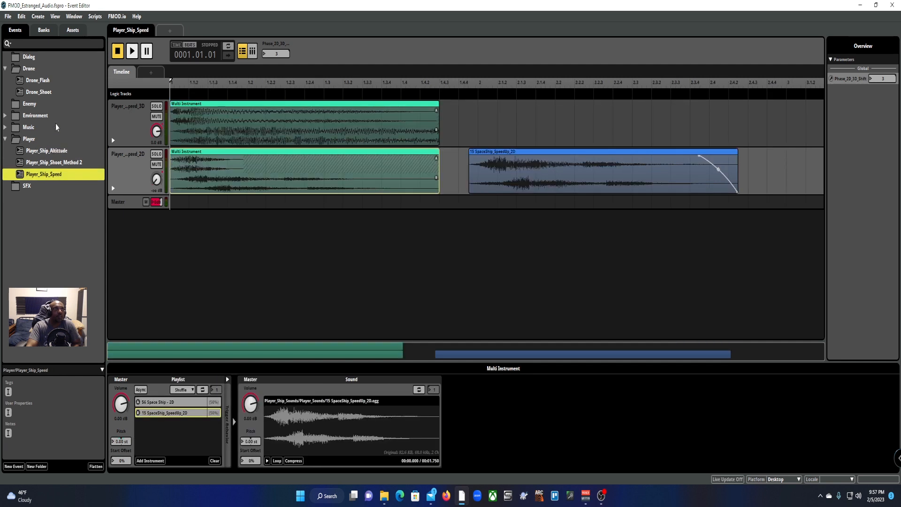
pyautogui.click(42, 92)
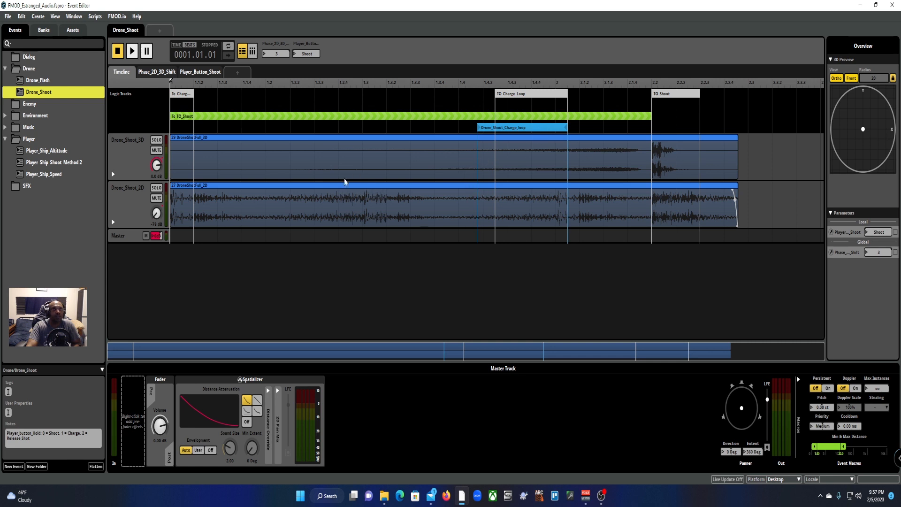
pyautogui.press('space')
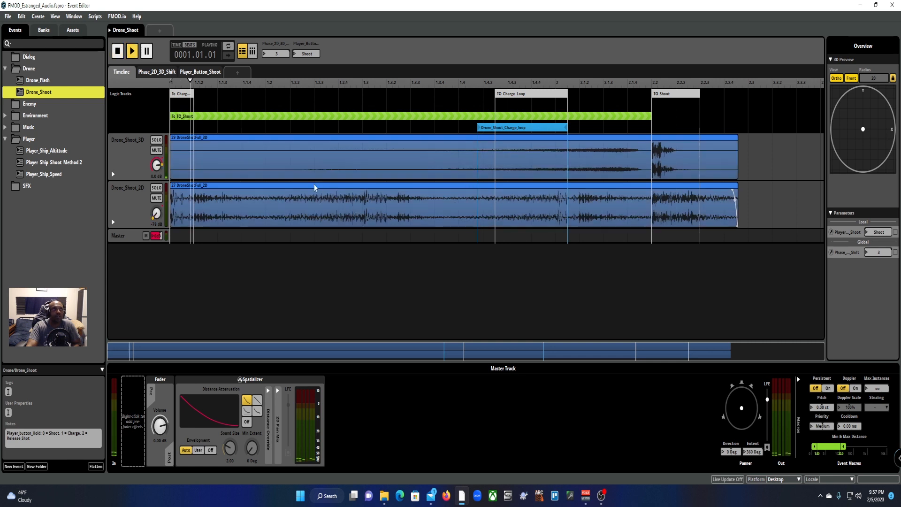
pyautogui.click(308, 54)
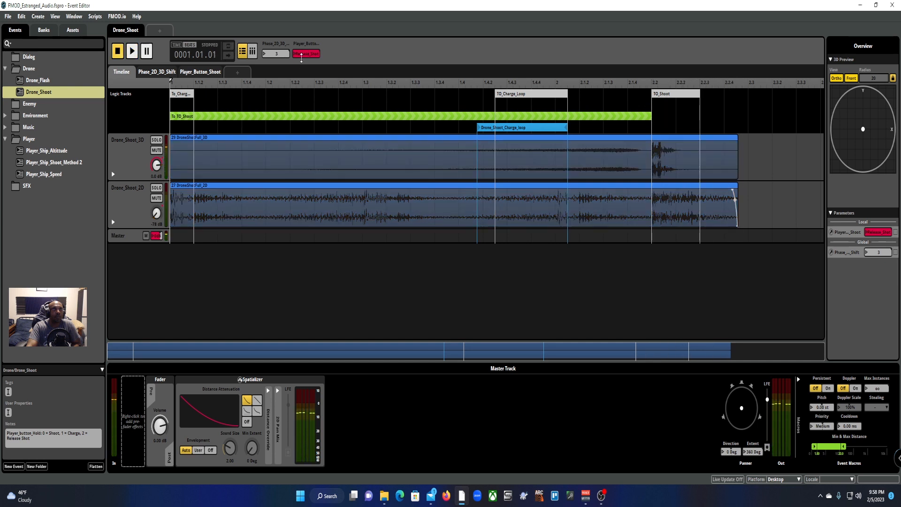
pyautogui.moveTo(299, 56)
pyautogui.mouseDown()
pyautogui.moveTo(299, 69)
pyautogui.moveTo(299, 56)
pyautogui.mouseUp()
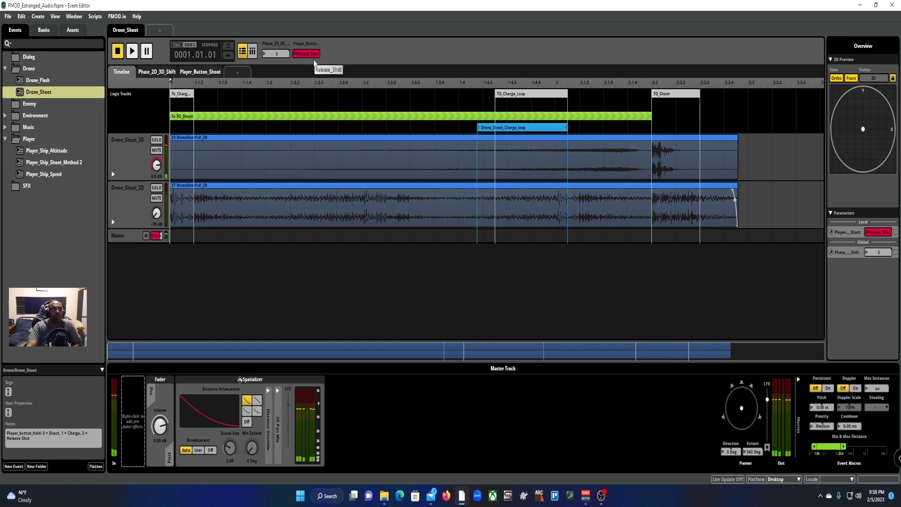
# - Audition Drone_Shoot from Charge_Shot to Release_Shot and check its 2D and 3D single instruments
pyautogui.moveTo(312, 55); pyautogui.dragTo(312, 61)
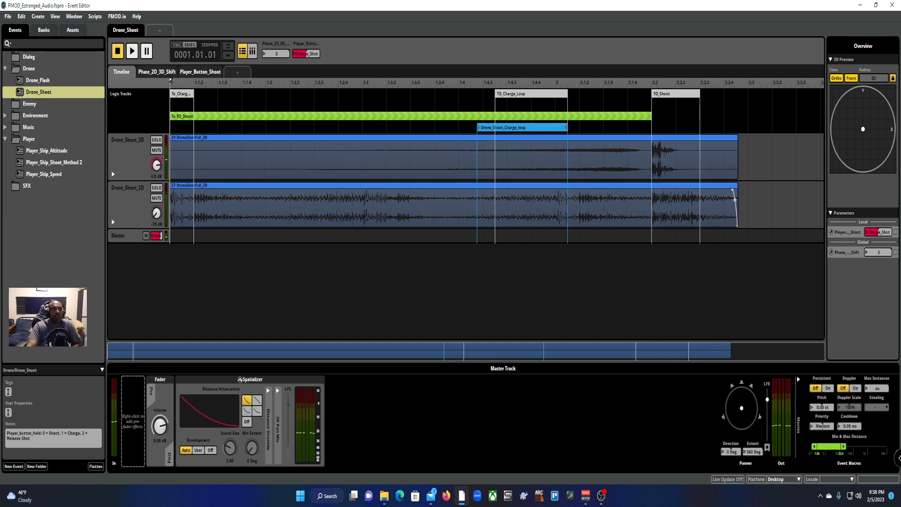
pyautogui.press('space')
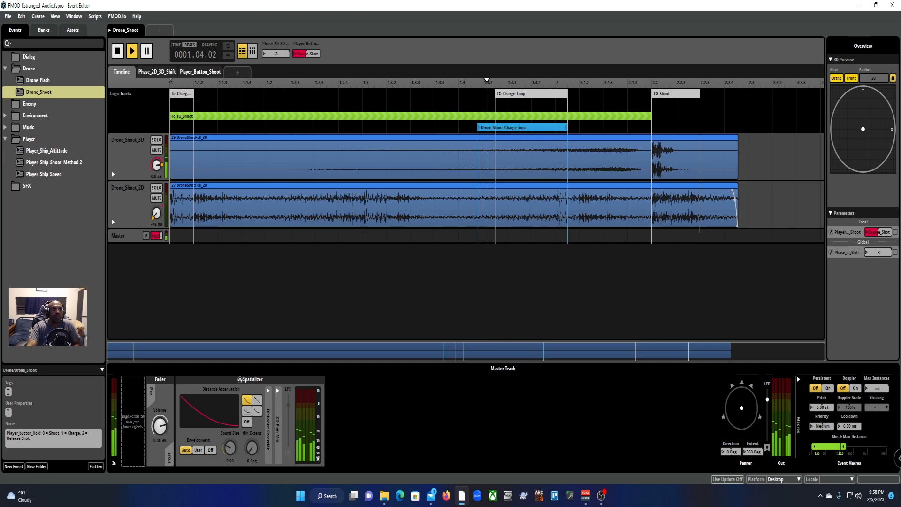
pyautogui.moveTo(313, 61); pyautogui.dragTo(313, 59)
pyautogui.press('space')
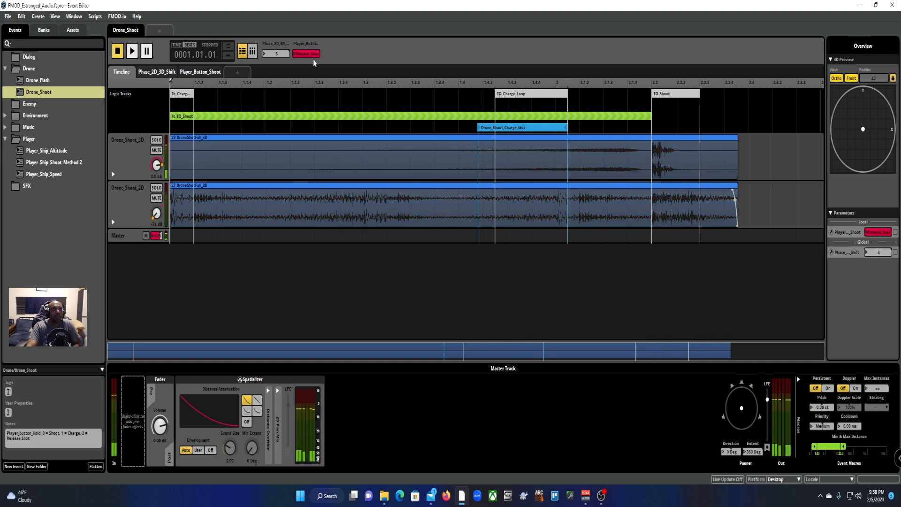
pyautogui.click(203, 207)
pyautogui.click(211, 160)
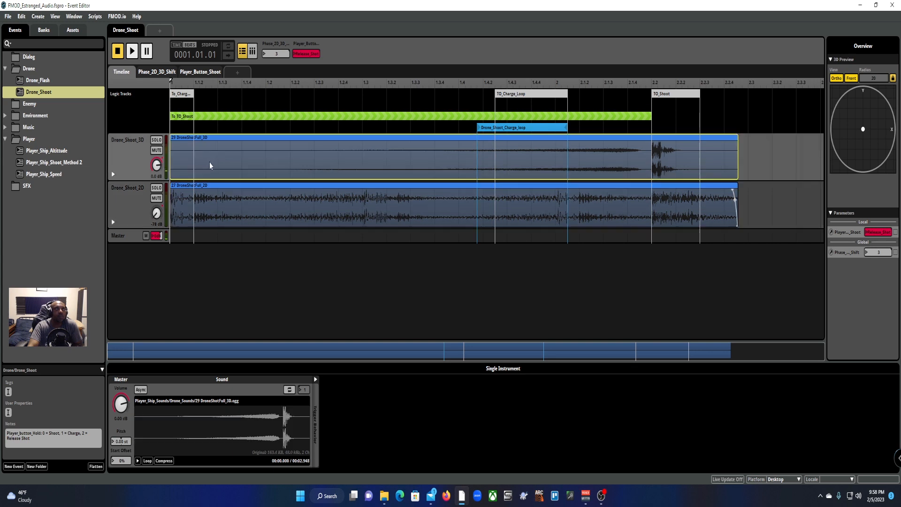
# - Compare the playlists of the 2D and 3D multi instruments in the Drone_Flash event
pyautogui.click(38, 80)
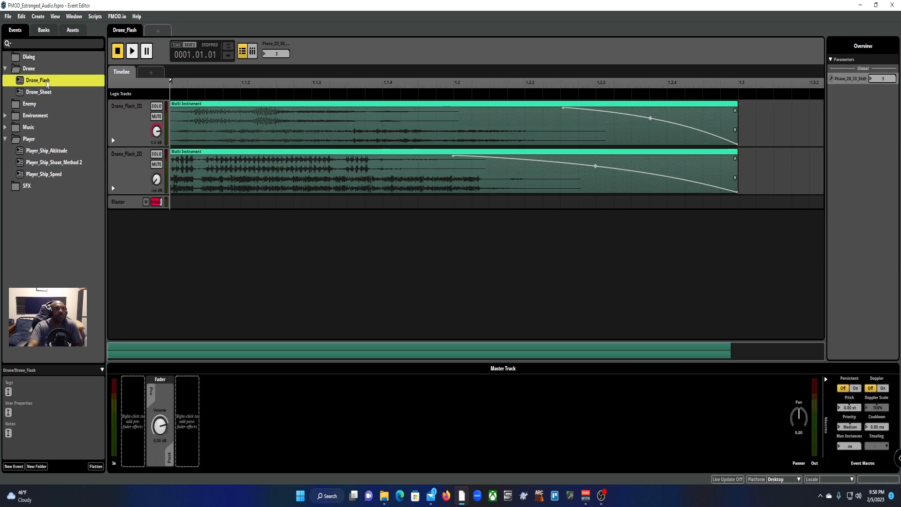
pyautogui.click(239, 181)
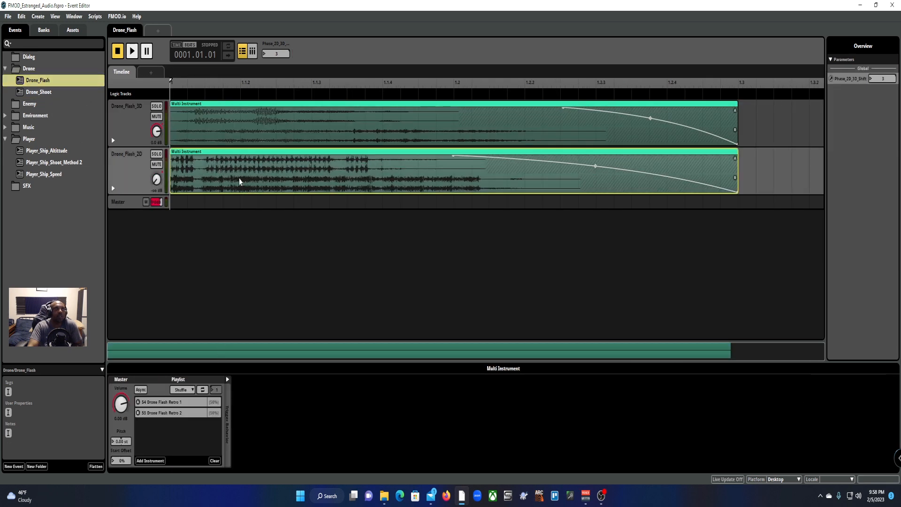
pyautogui.click(236, 140)
pyautogui.click(235, 181)
pyautogui.click(230, 126)
pyautogui.click(224, 168)
pyautogui.click(214, 130)
pyautogui.click(210, 158)
pyautogui.click(212, 116)
pyautogui.click(212, 162)
# - Revisit the player ship events and compare the 3D and 2D multi instruments of Player_Ship_Speed
pyautogui.click(64, 153)
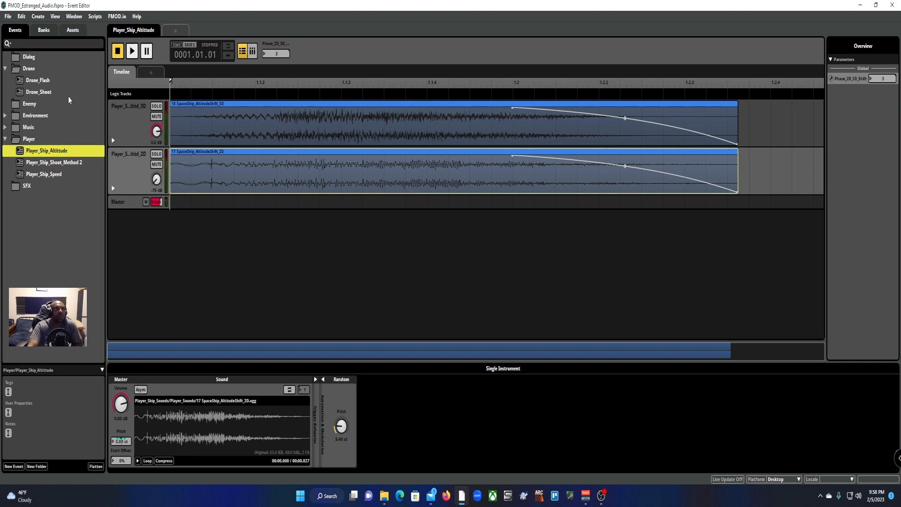
pyautogui.click(56, 82)
pyautogui.click(63, 163)
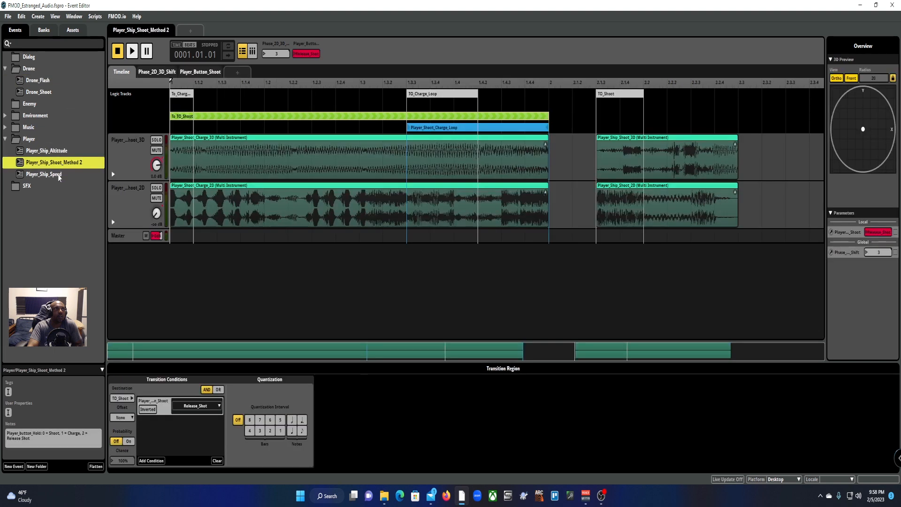
pyautogui.click(60, 176)
pyautogui.click(197, 137)
pyautogui.click(188, 169)
pyautogui.click(193, 129)
pyautogui.click(210, 163)
pyautogui.click(211, 134)
pyautogui.click(220, 170)
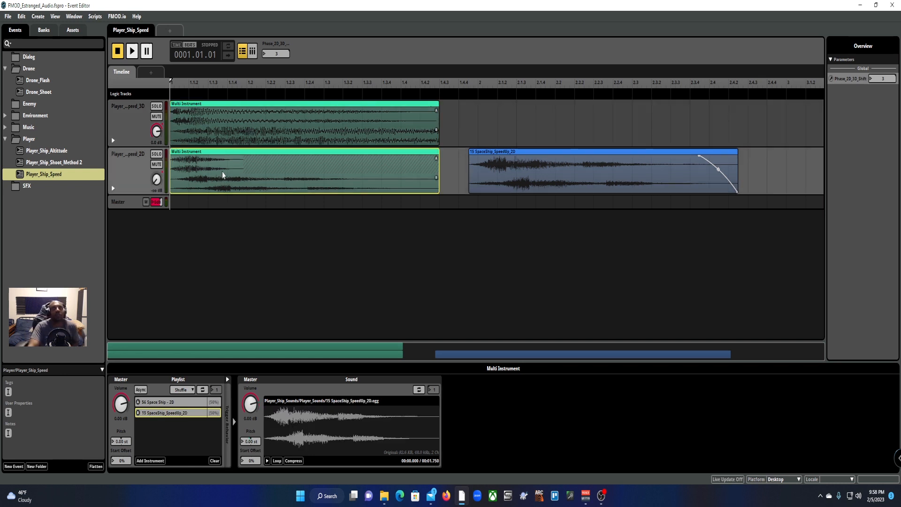
# - Remove the standalone 15 SpaceShip_SpeedUp_2D instrument from the 2D track and check the 2D multi instrument's two playlist sounds
pyautogui.click(518, 152)
pyautogui.moveTo(513, 151); pyautogui.dragTo(366, 187)
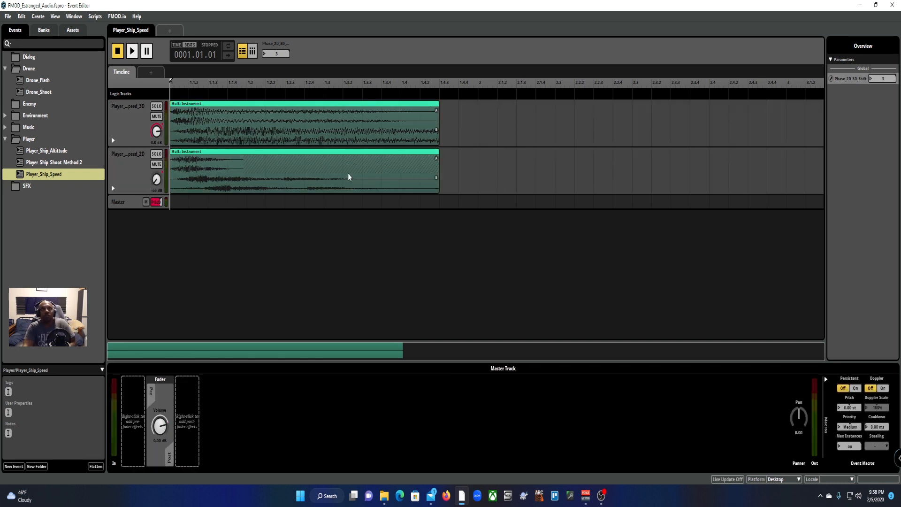
pyautogui.click(158, 403)
pyautogui.click(157, 413)
pyautogui.click(161, 403)
pyautogui.click(162, 413)
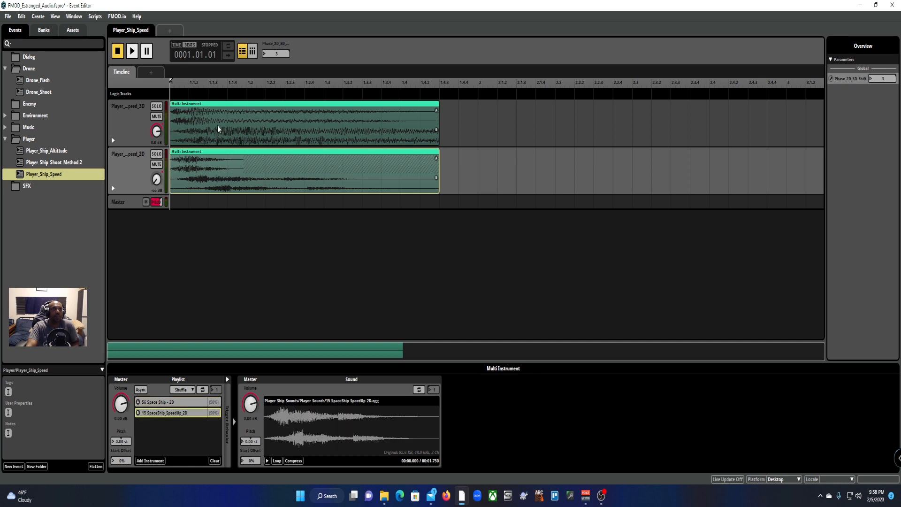